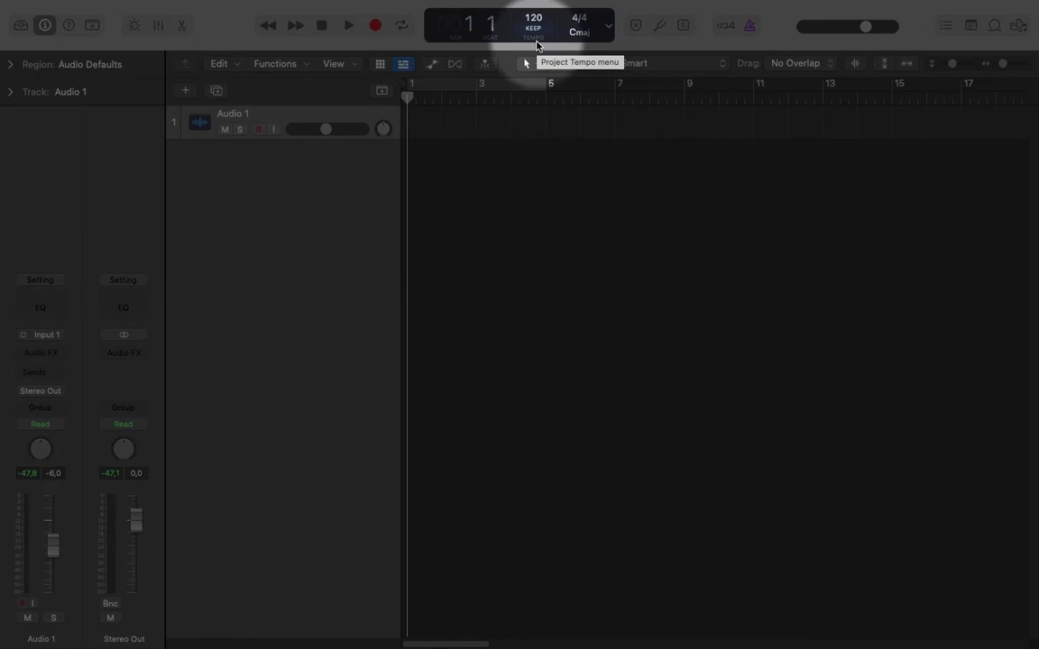
- Show the file browser and set the project tempo mode to ADAPT – Adapt Project Tempo
click(535, 43)
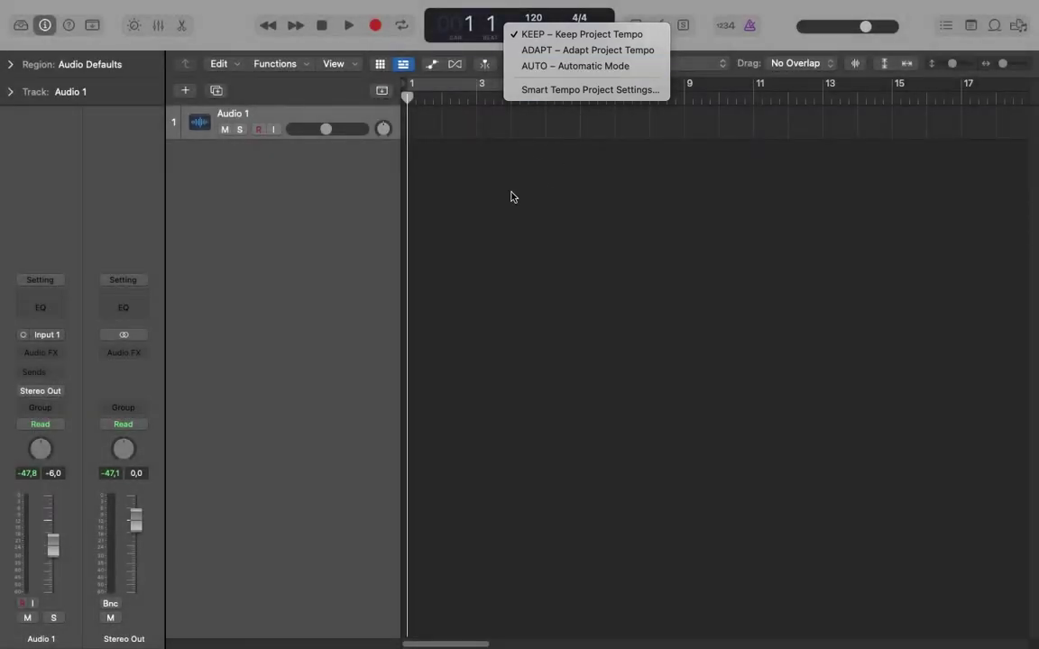
click(511, 196)
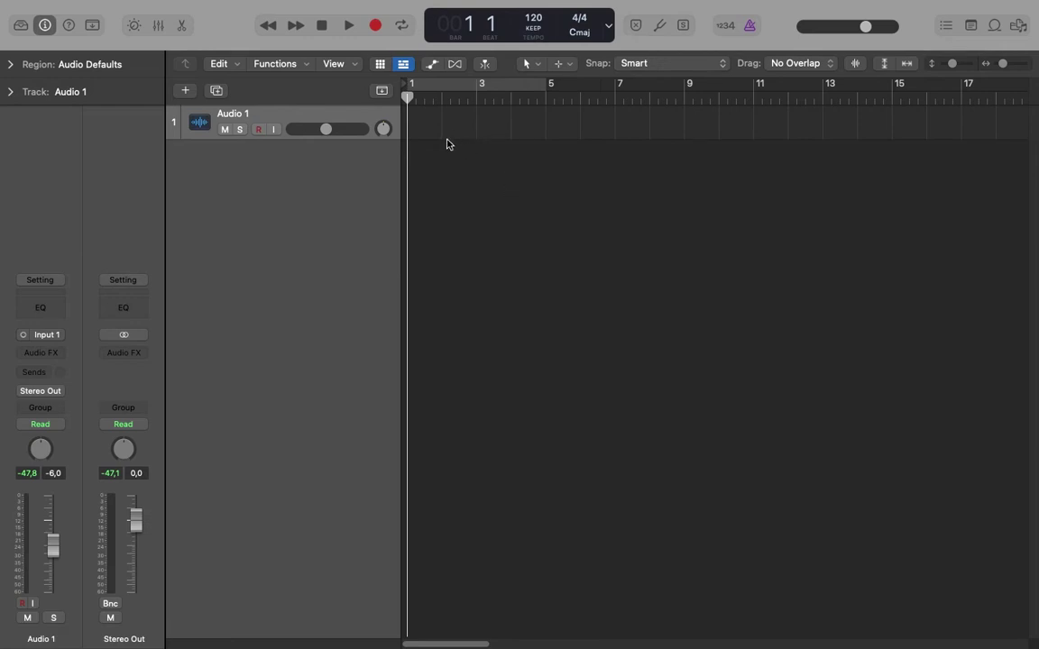
key(f)
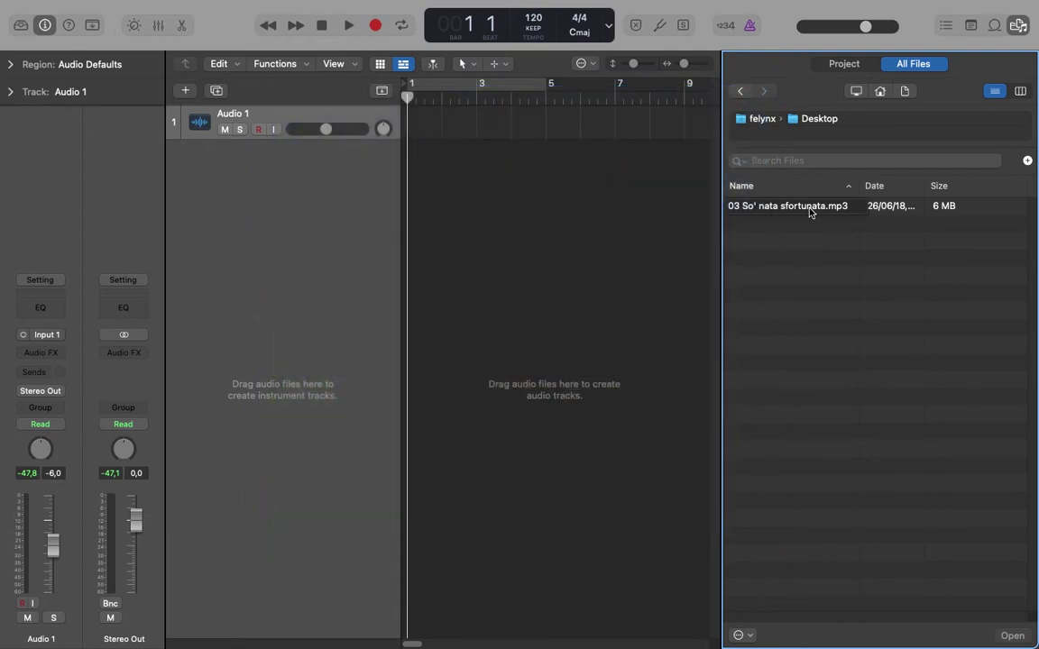
click(533, 29)
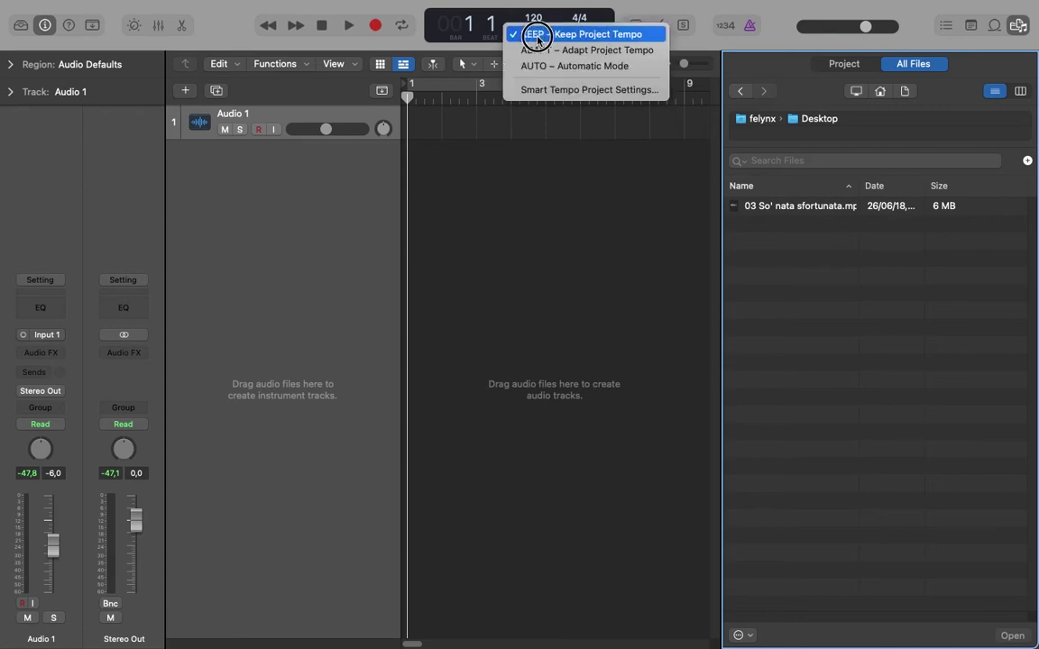
click(561, 50)
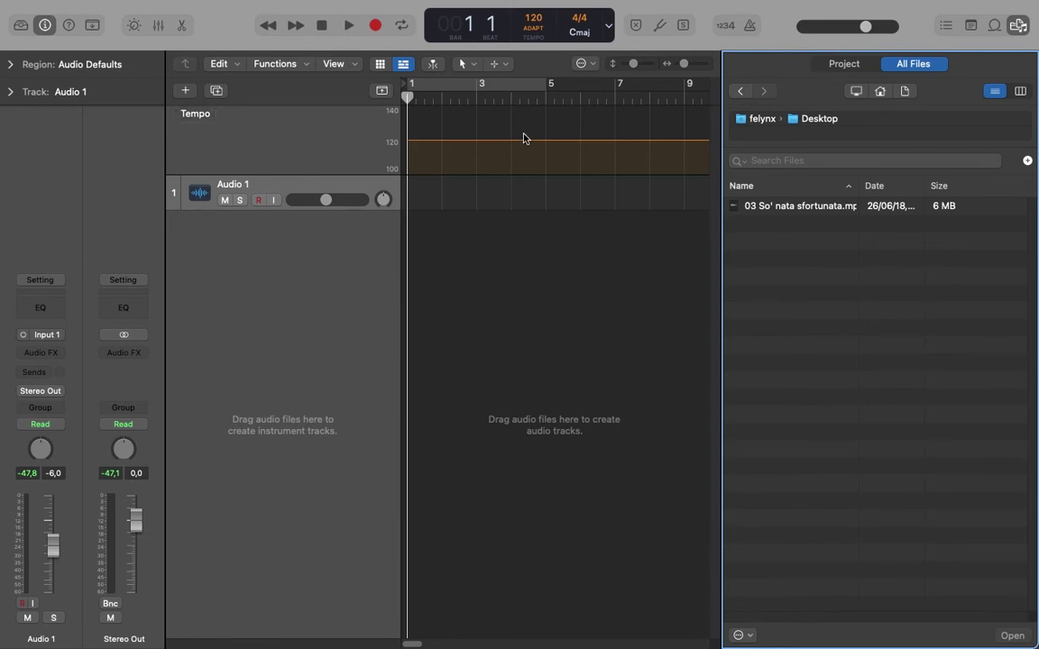
- Import 03 So' nata sfortunata.mp3 from the Desktop folder onto the audio track and show it in the Smart Tempo Editor
click(779, 213)
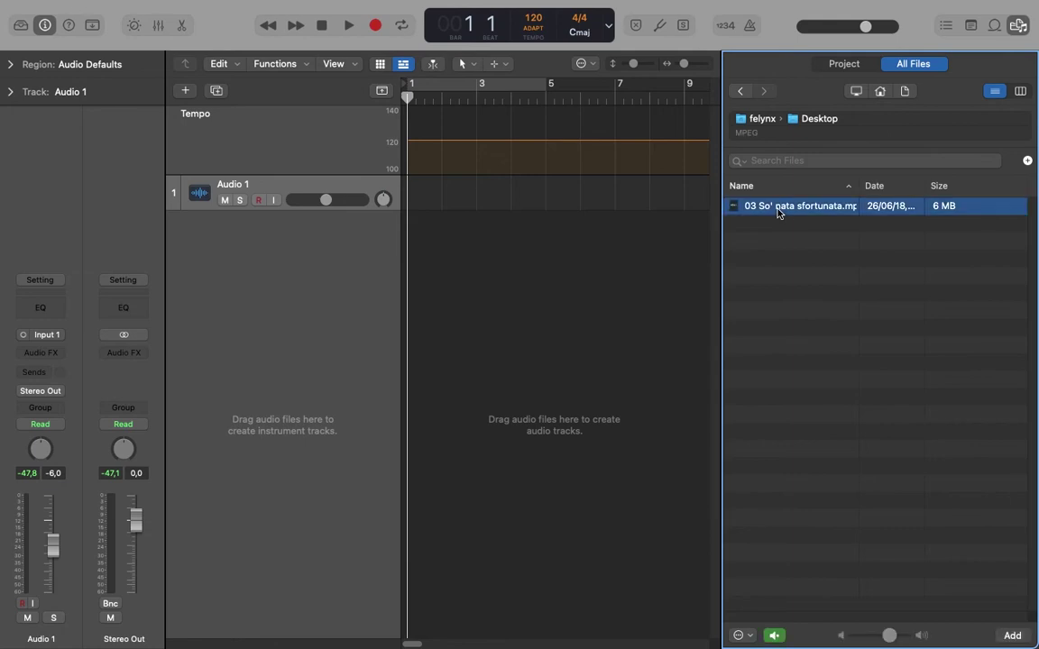
double_click(778, 213)
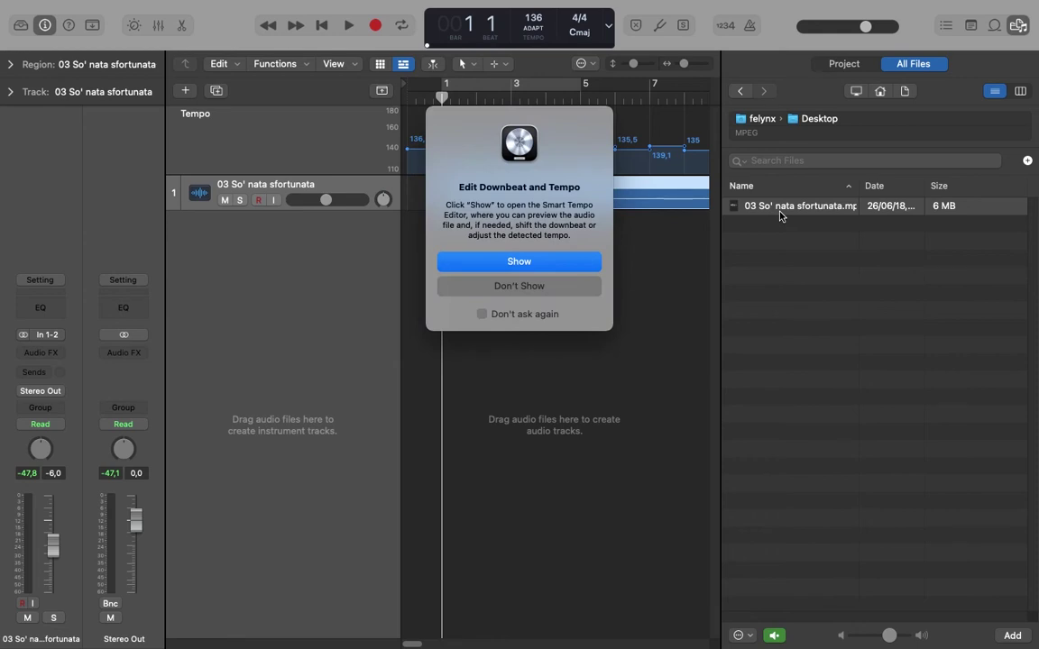
click(536, 262)
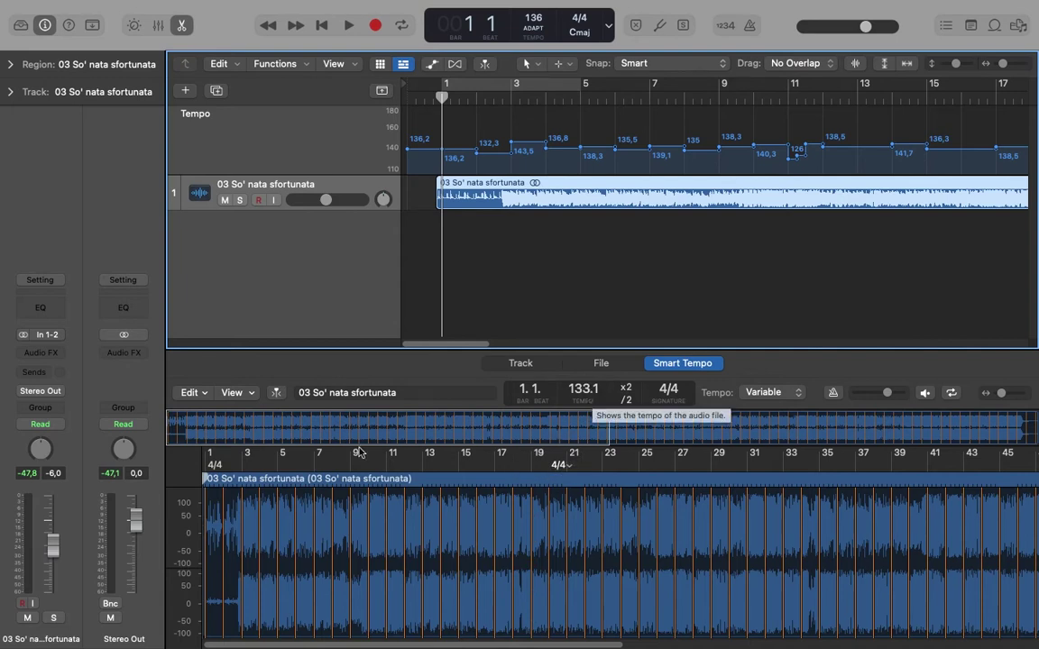
- Scrub the playhead to bar 5 and on to bar 10 of the song to inspect its detected tempo
click(221, 480)
drag(221, 481, 281, 482)
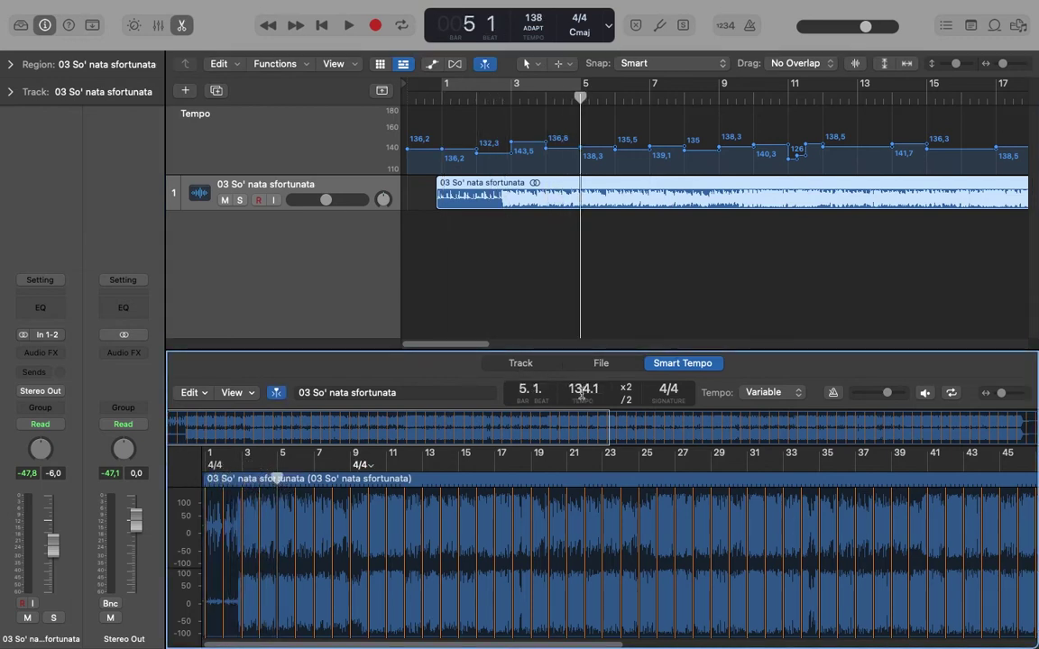
click(275, 478)
drag(275, 478, 379, 483)
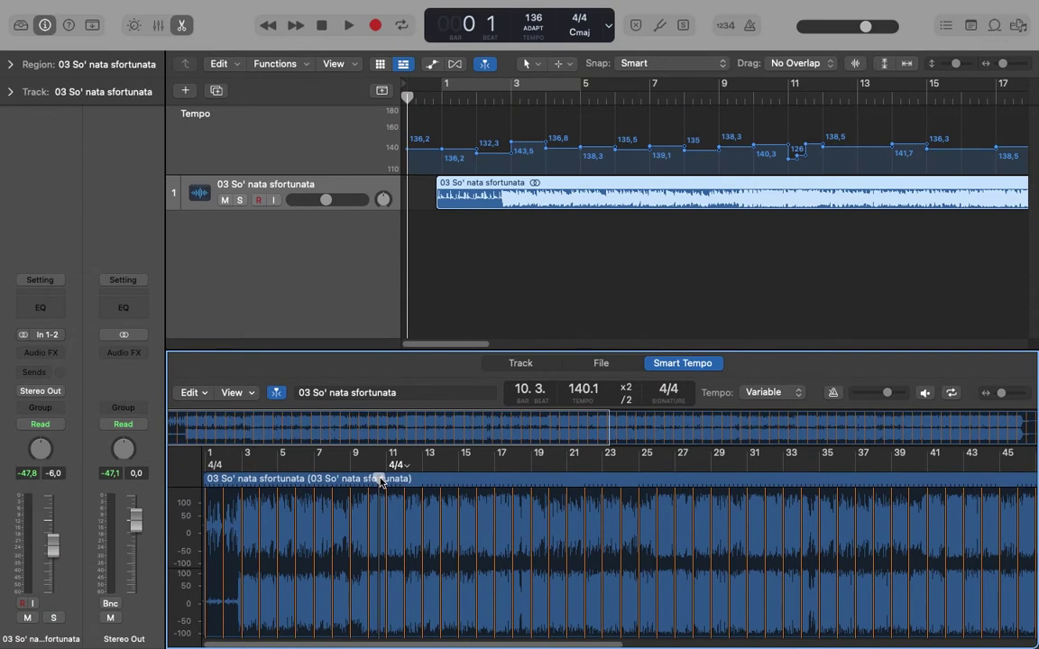
- Turn on the project metronome and play the song's opening bars against the click
click(751, 27)
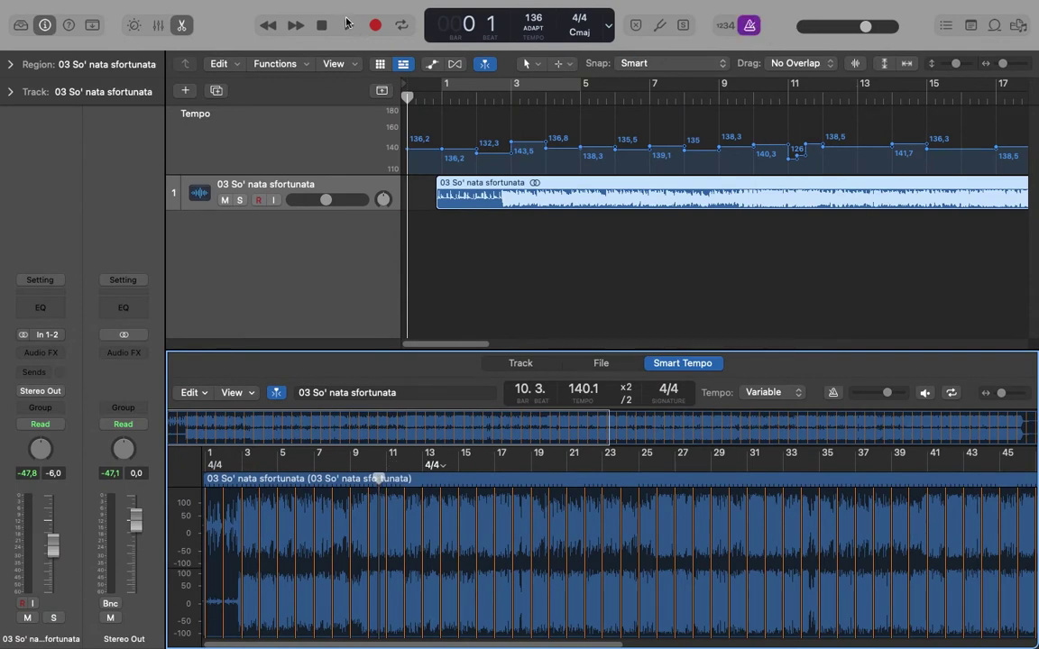
click(350, 26)
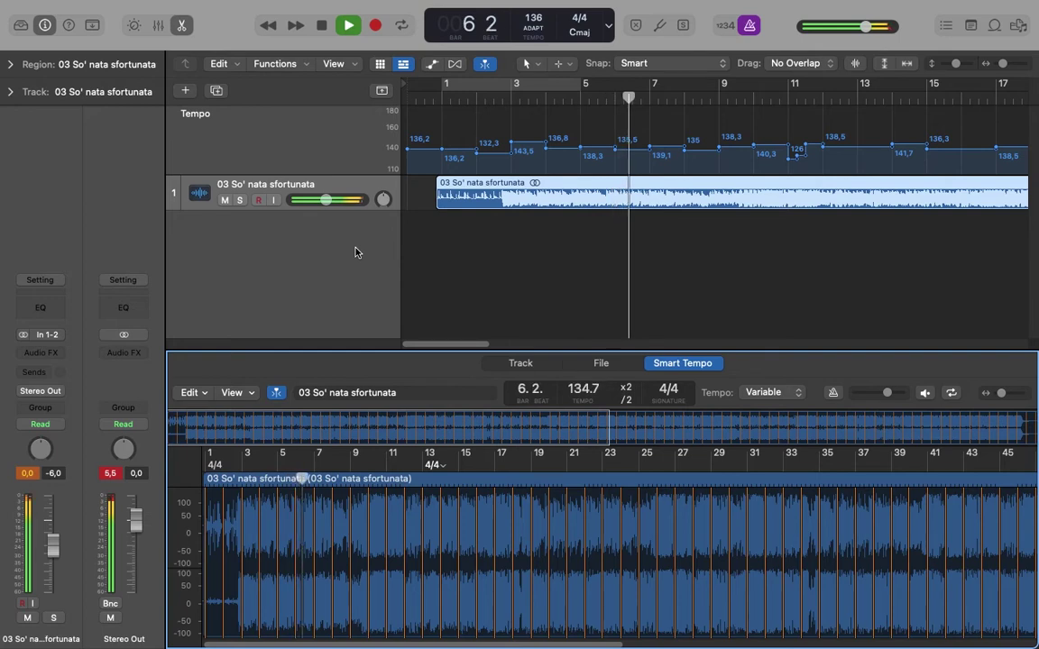
key(space)
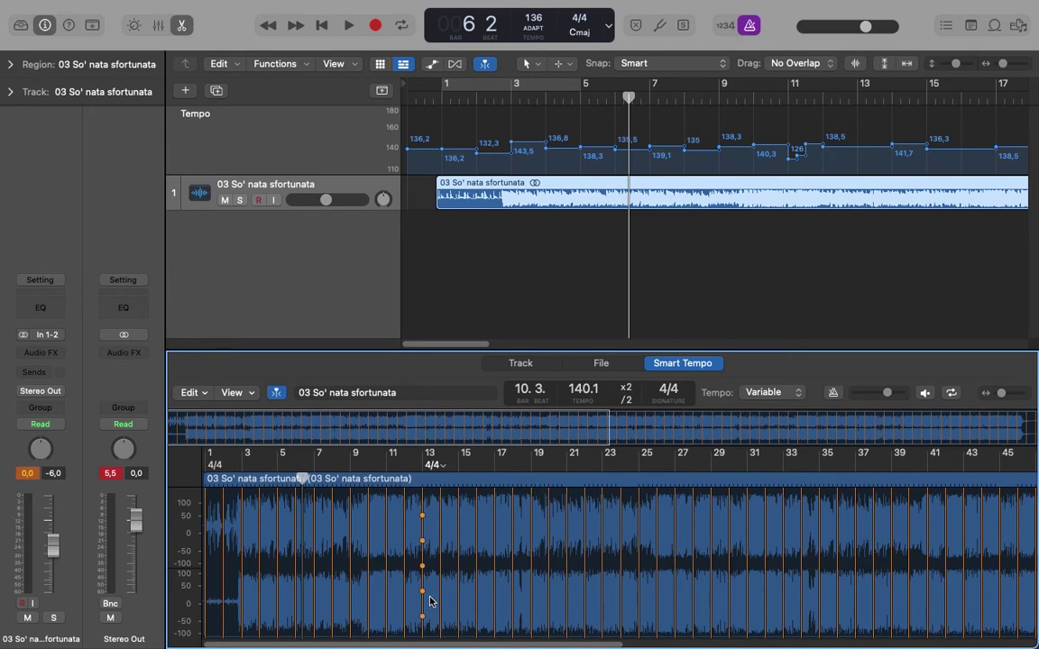
- Shift all beat markers slightly earlier so the bar 3 marker lines up with the song's loud entry
mouse_move(430, 602)
mouse_down()
mouse_move(275, 603)
mouse_move(232, 615)
mouse_up()
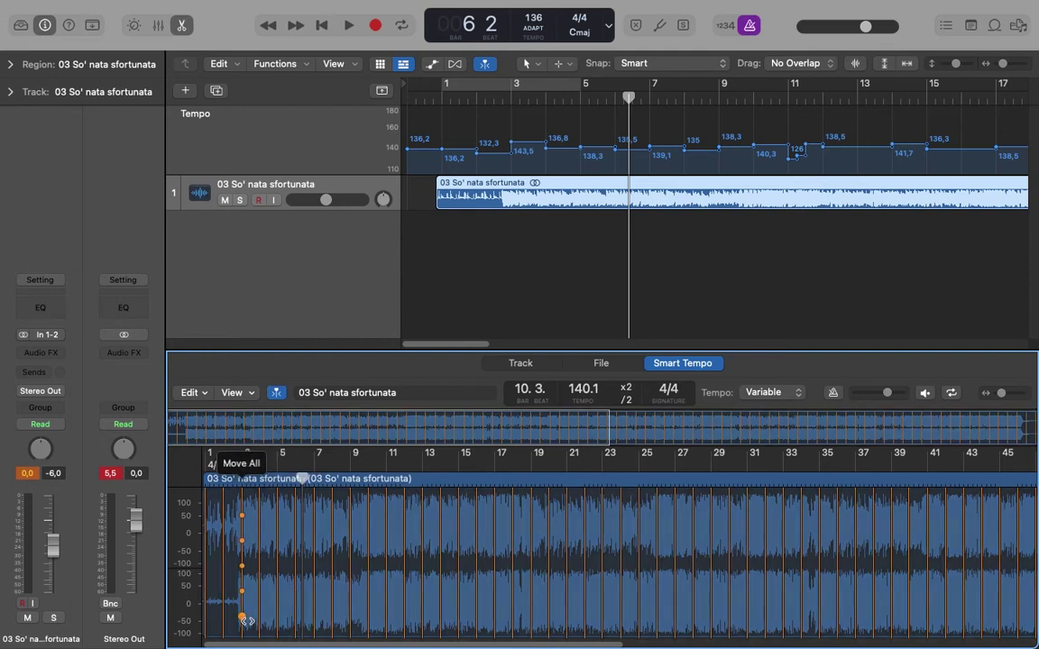
click(242, 617)
drag(241, 618, 239, 618)
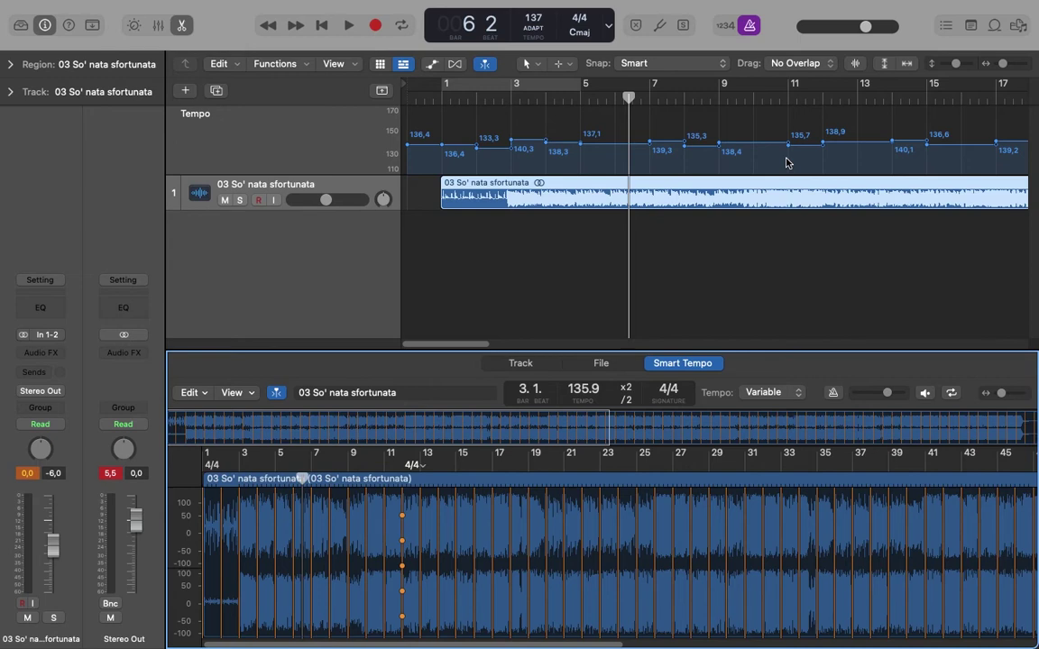
- Undo the beat marker shift and the song import
key(super+z)
key(super+z)
key(super+z)
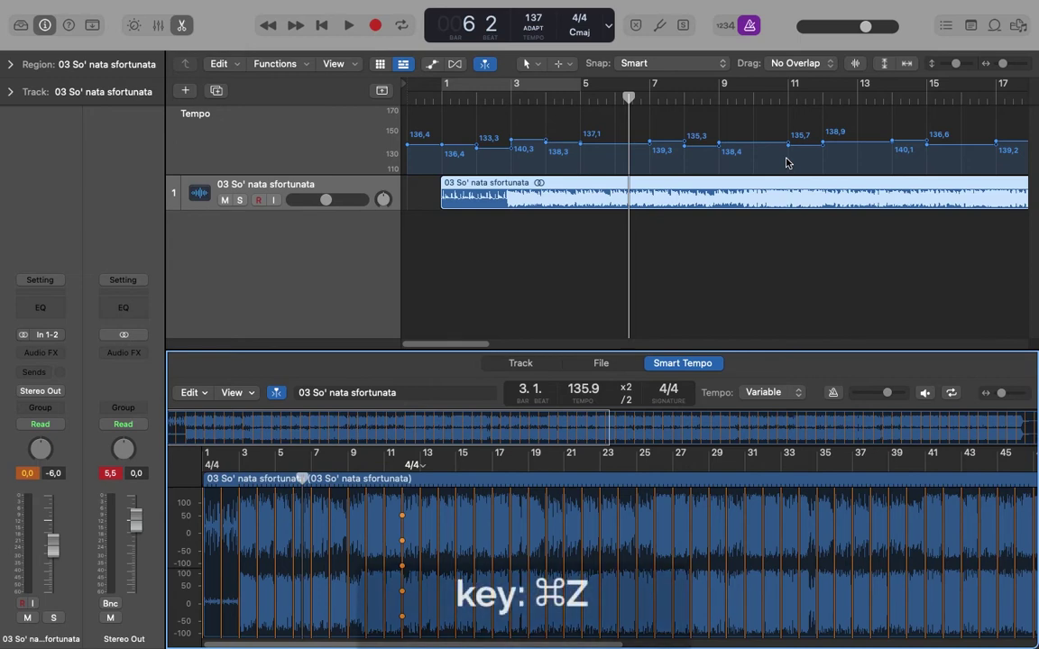
key(Return)
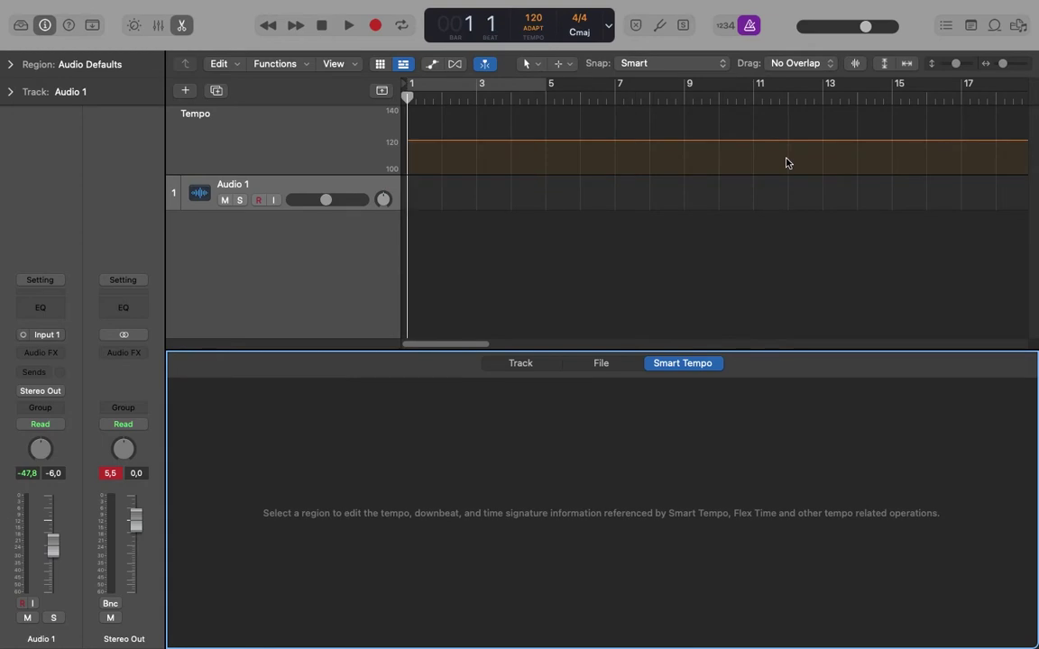
- Set the project tempo mode to KEEP – Keep Project Tempo and import 03 So' nata sfortunata.mp3 onto the audio track
click(533, 28)
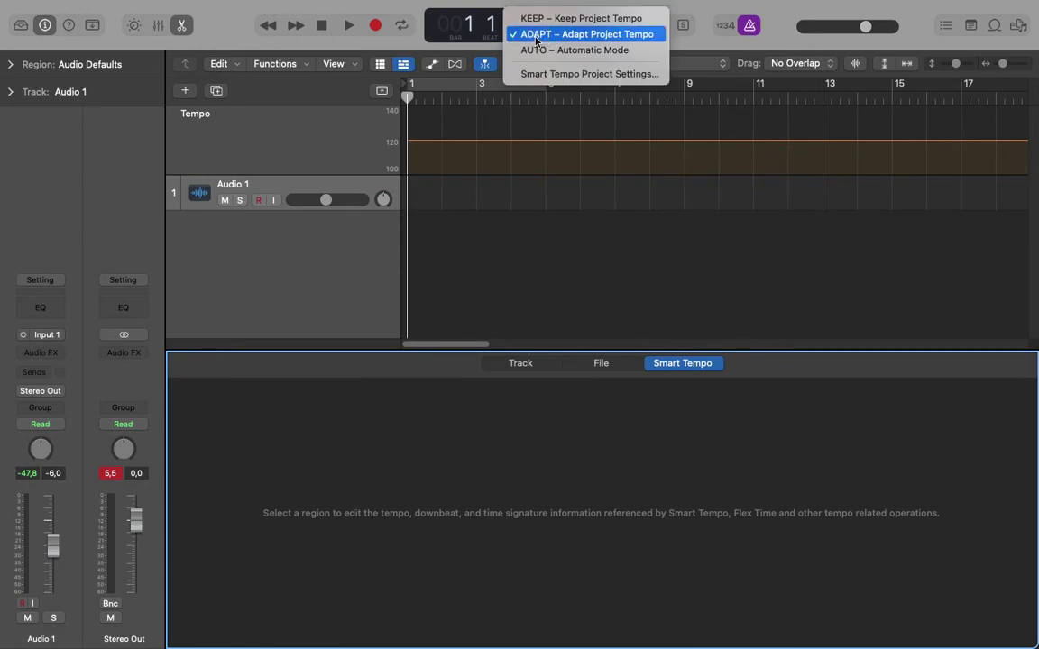
click(542, 19)
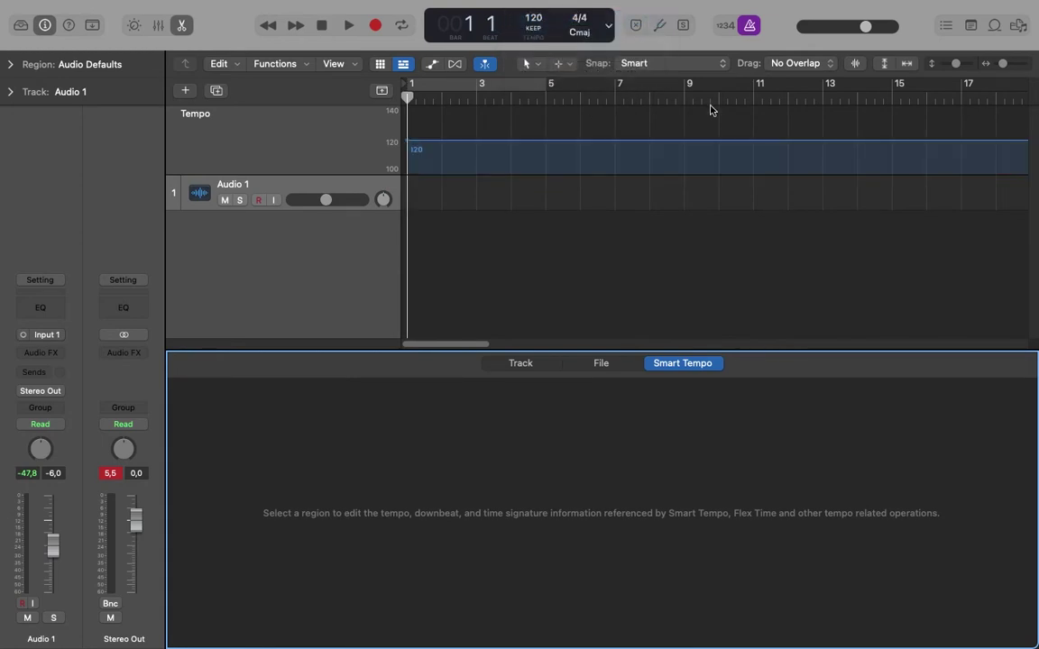
key(f)
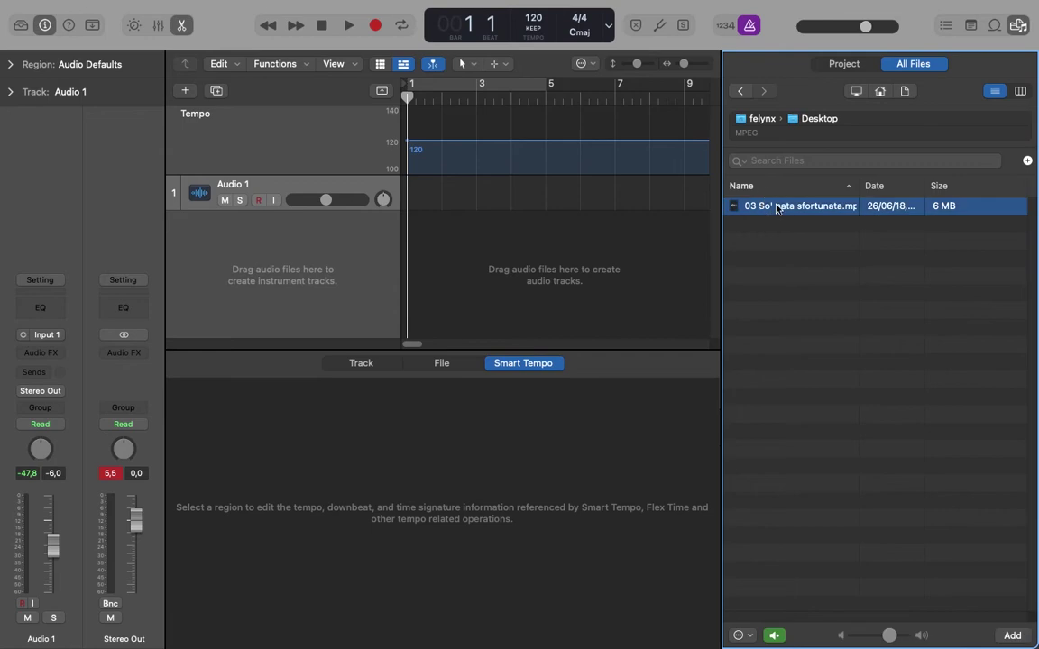
double_click(777, 208)
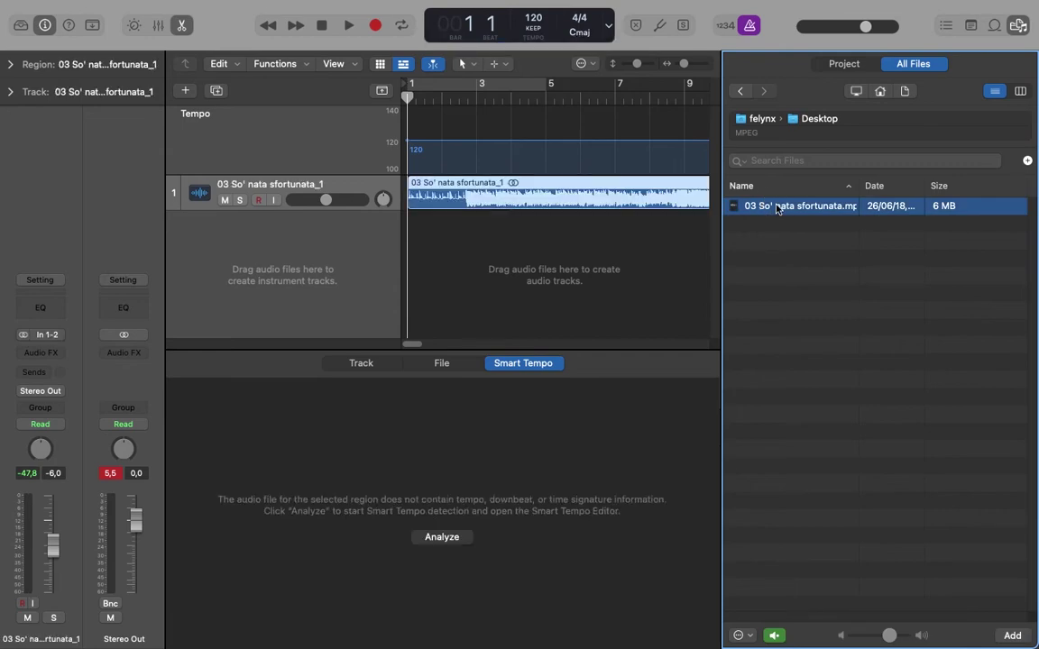
key(f)
- Play the imported song against the project metronome and analyze its region for tempo information in the Smart Tempo Editor
key(space)
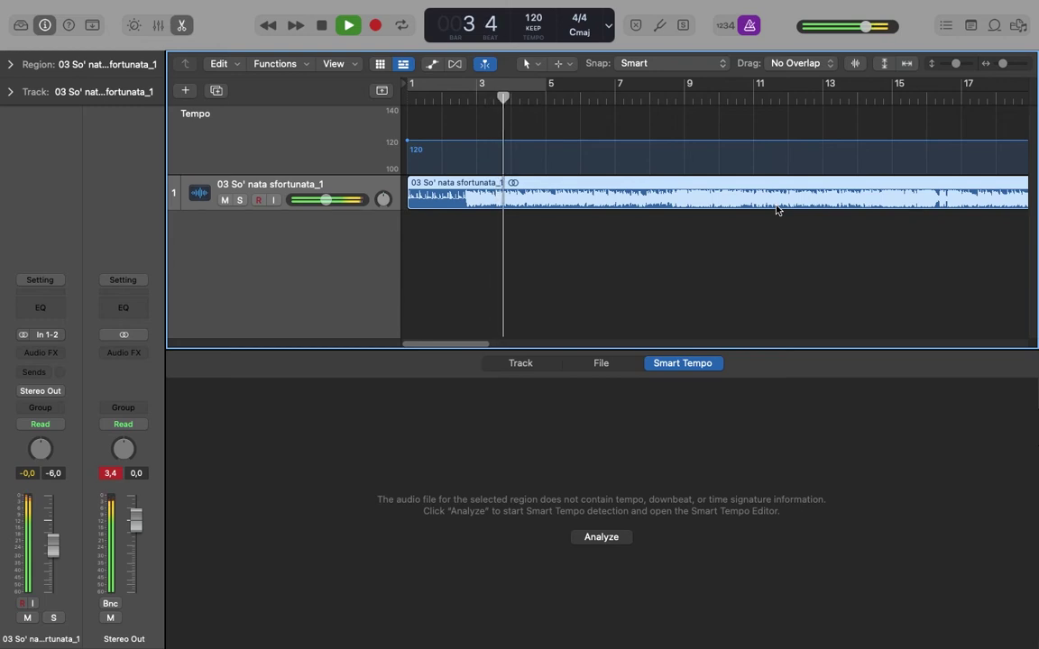
key(space)
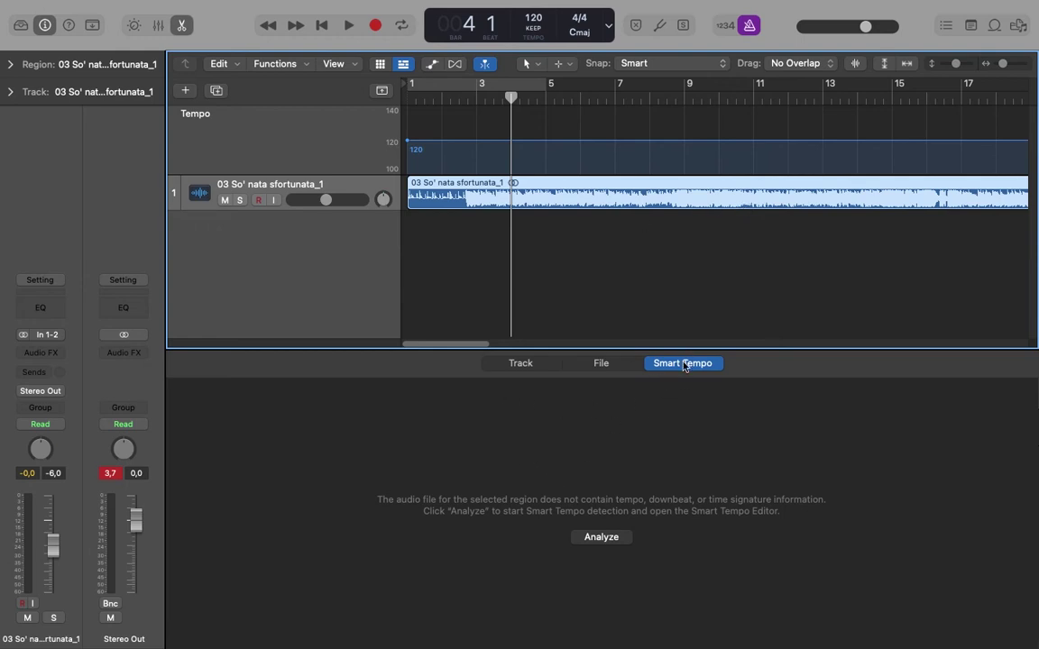
click(601, 538)
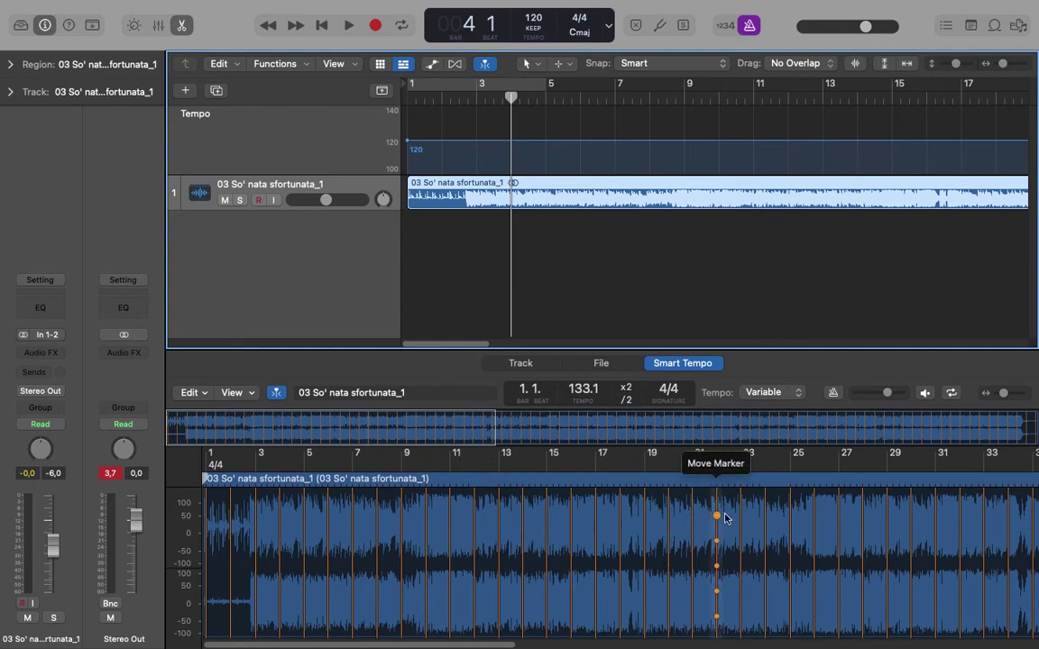
- Enable the Smart Tempo Editor's metronome click, preview the song with it, and lower the click volume
click(834, 395)
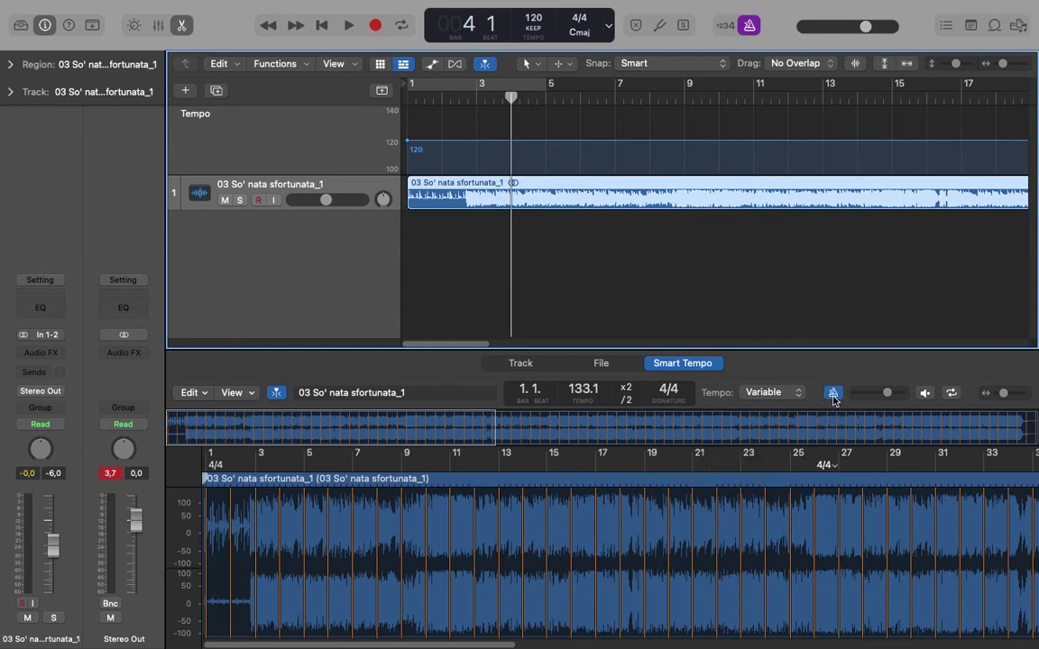
click(925, 394)
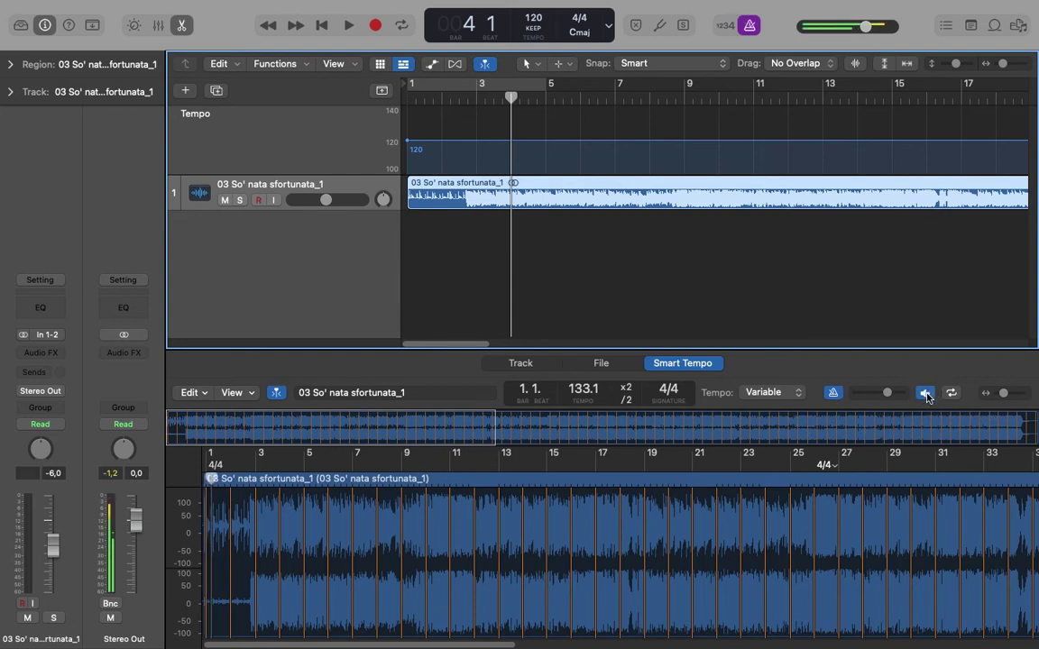
drag(890, 396, 875, 397)
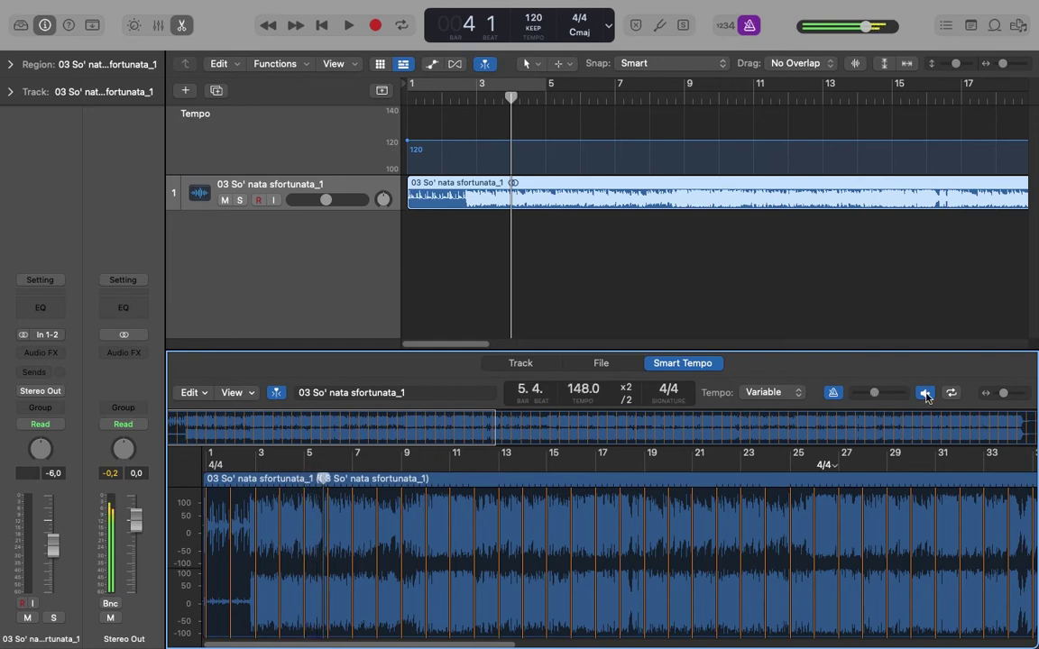
- Adjust the beat marker at the song's loud entry and preview the edited beats from bar 1 beat 3
drag(251, 619, 250, 619)
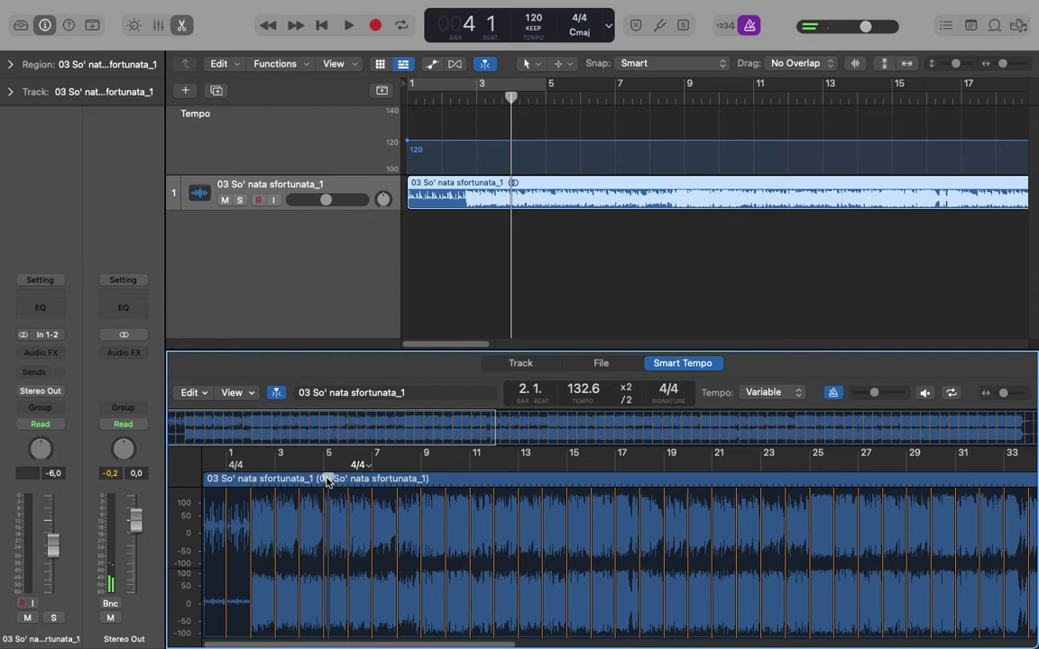
click(241, 480)
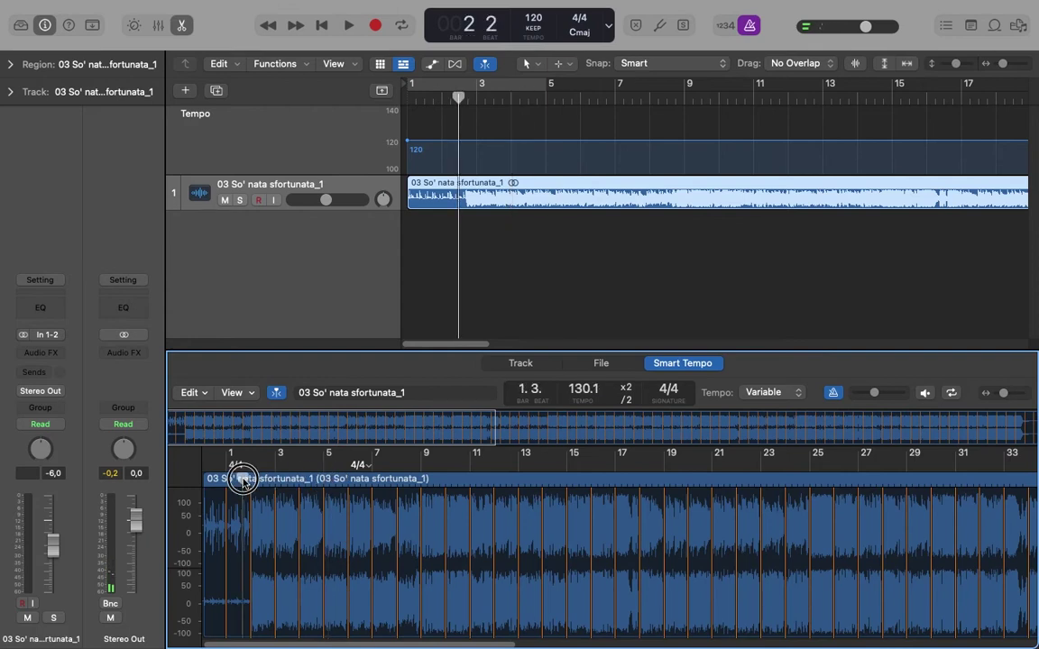
click(925, 393)
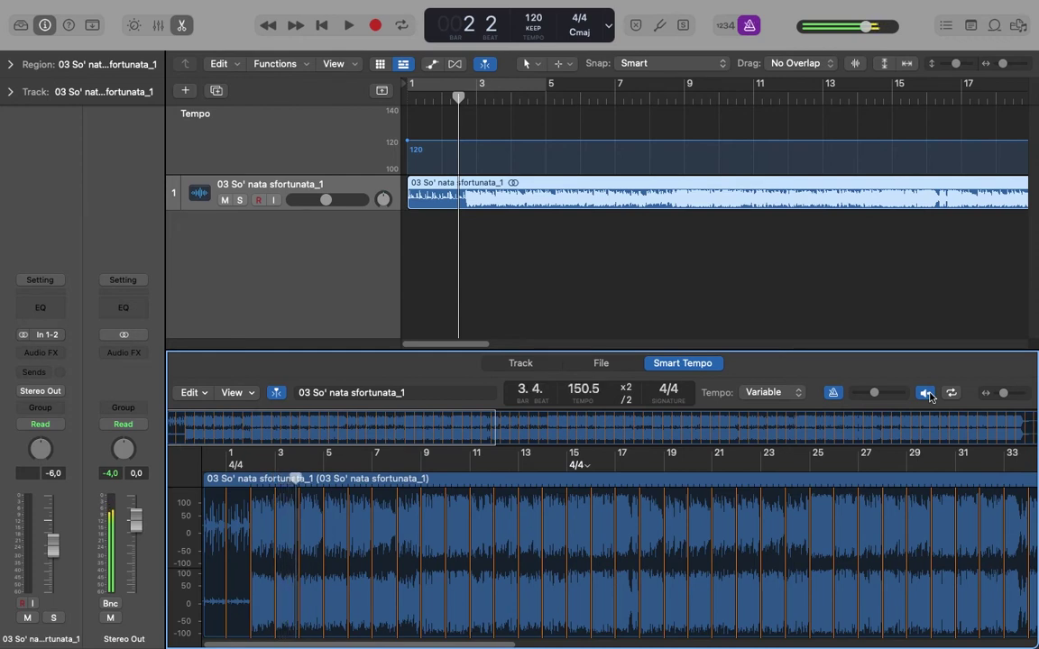
- Play the arrangement from bar 2 beat 3 to compare the song with the project metronome
key(space)
key(space)
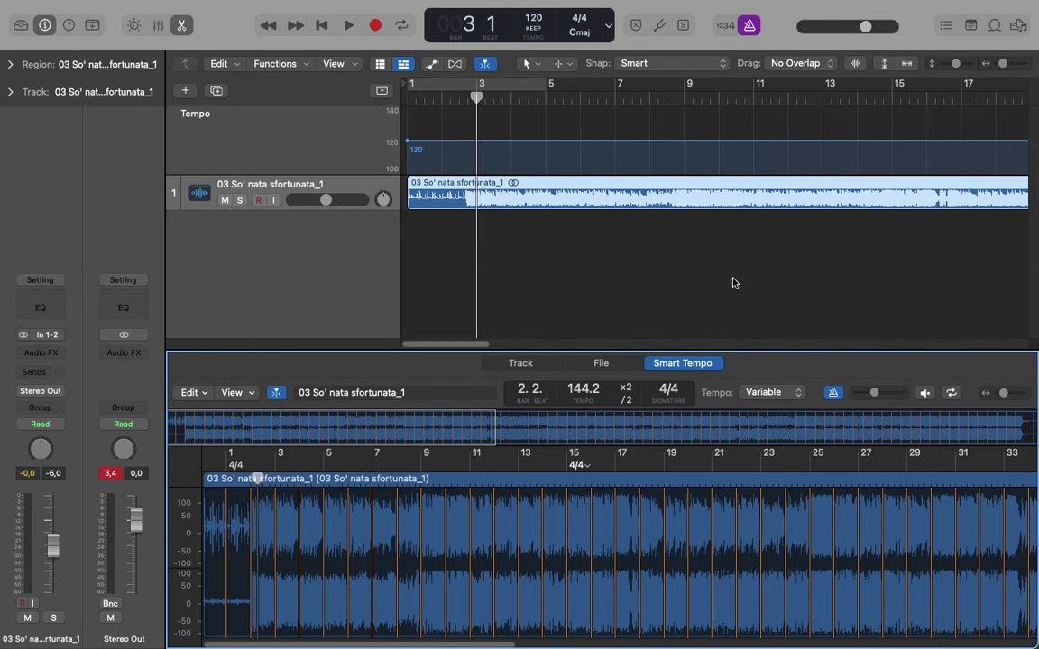
drag(431, 88, 460, 101)
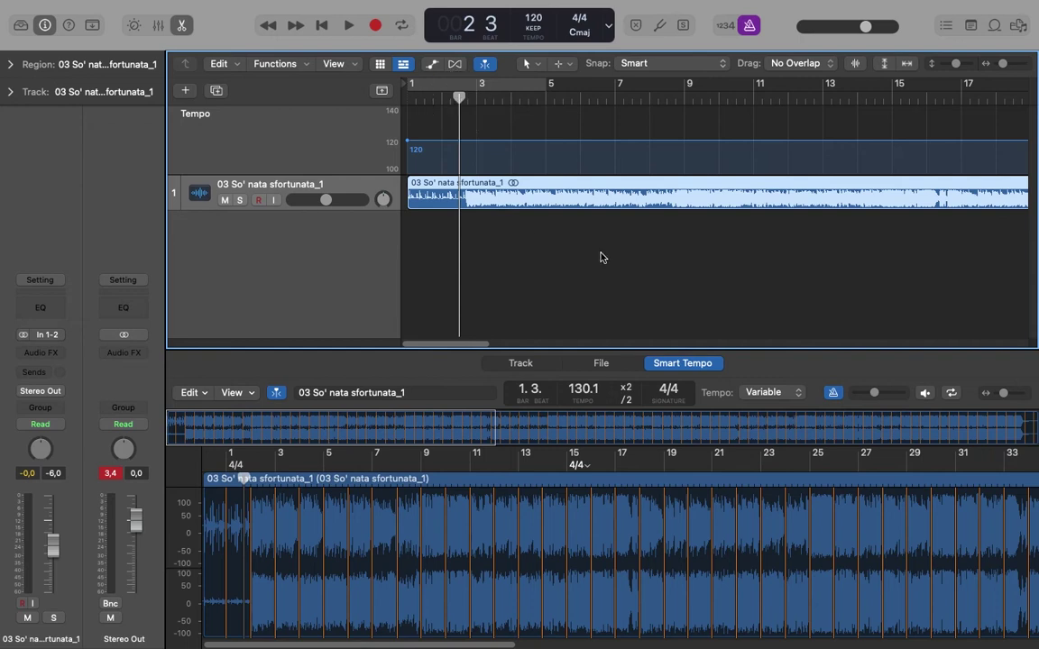
key(space)
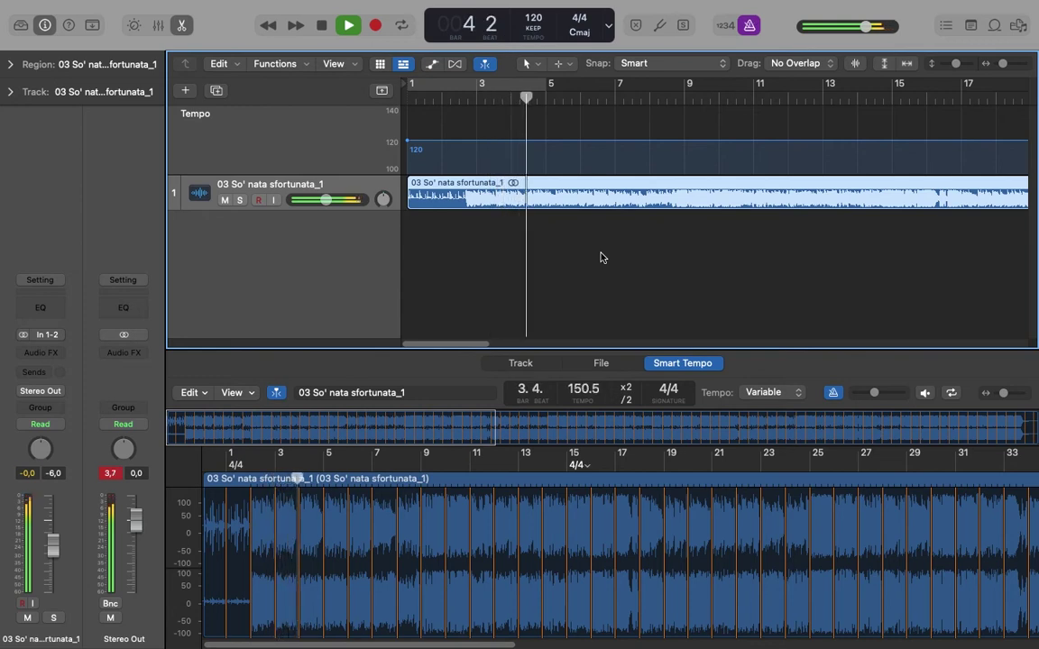
key(space)
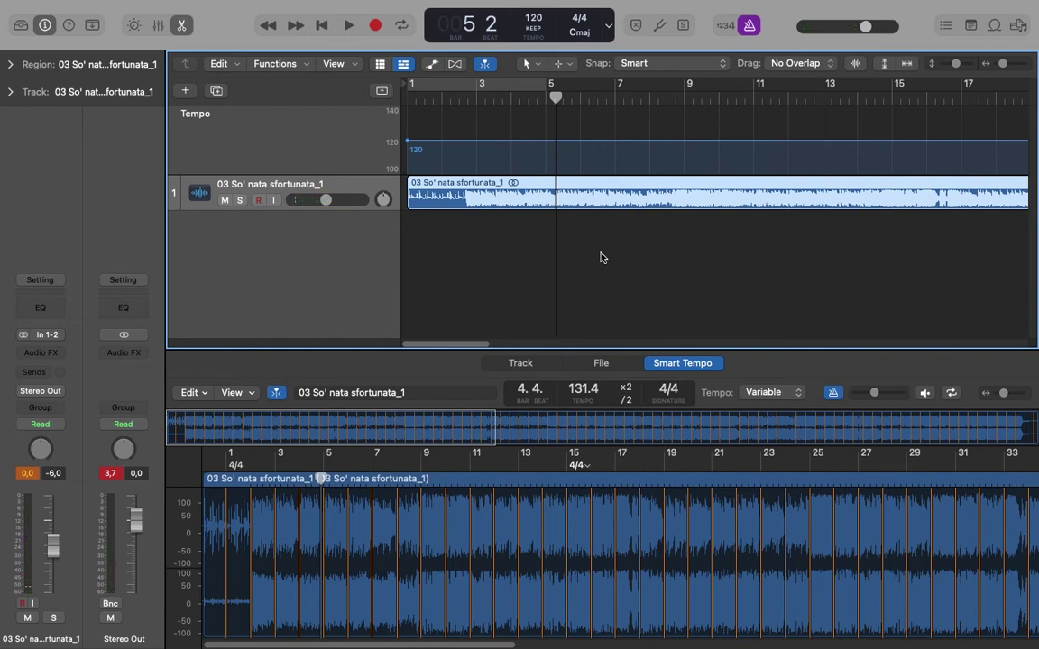
- Apply the song region's tempo to the project tempo, aligning its downbeat to the nearest project downbeat
click(205, 395)
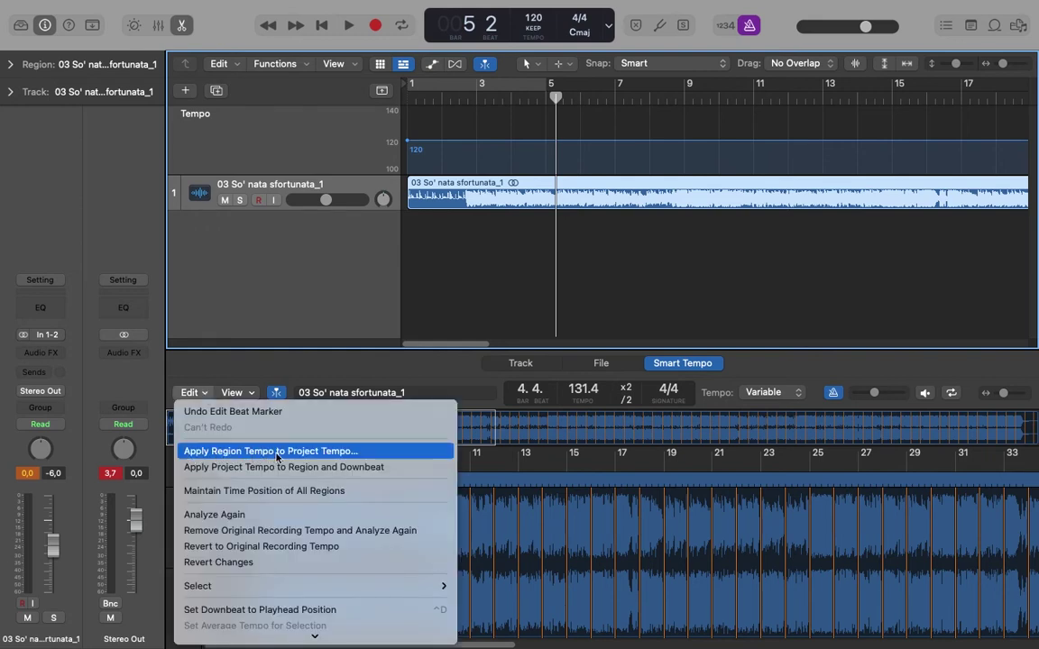
click(338, 461)
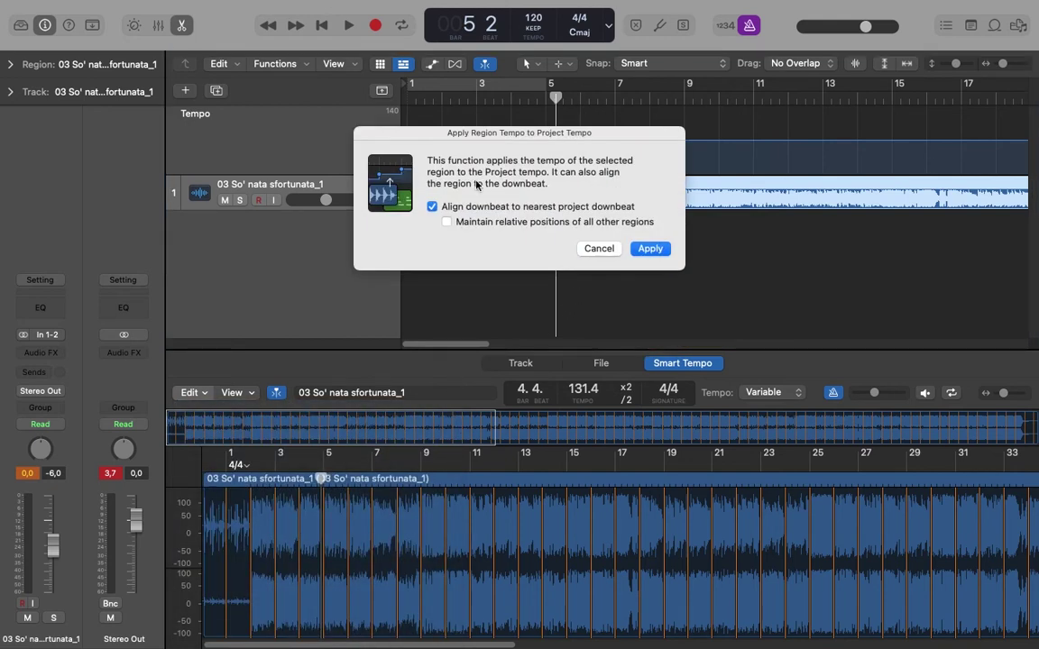
click(650, 249)
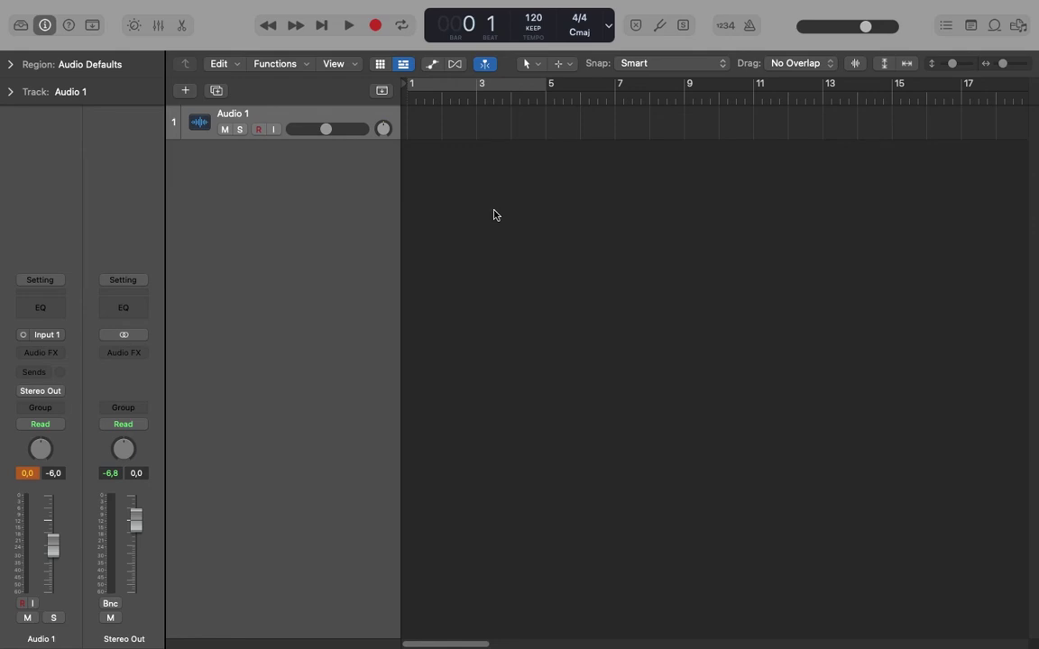
- Import 03 So' nata sfortunata.mp3 from the Desktop in Adapt Project Tempo mode and show it in the Smart Tempo Editor
click(535, 37)
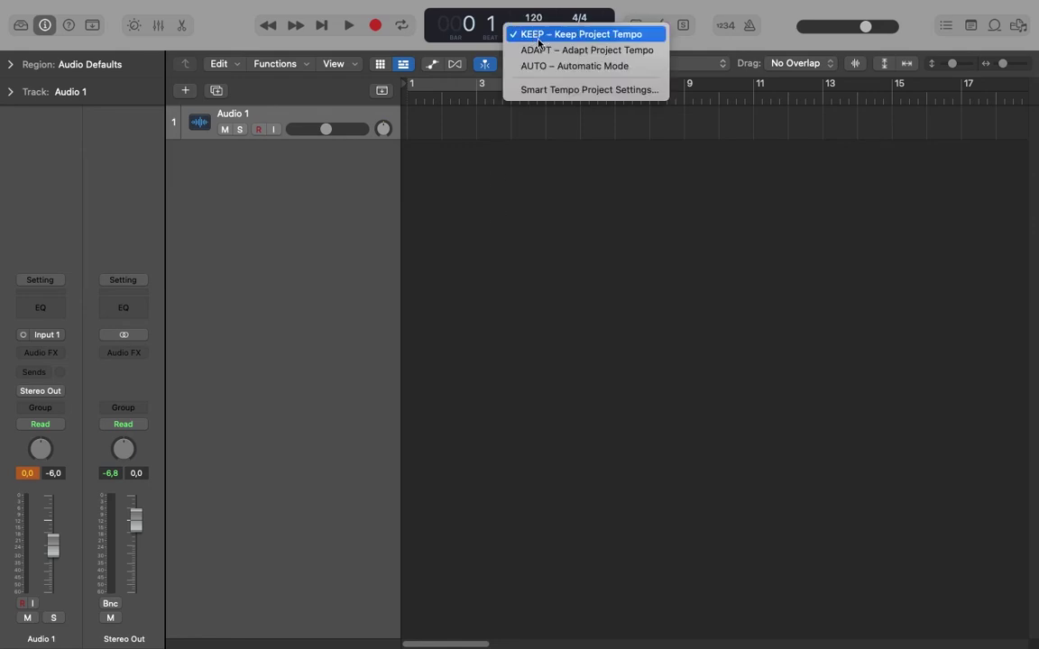
click(578, 50)
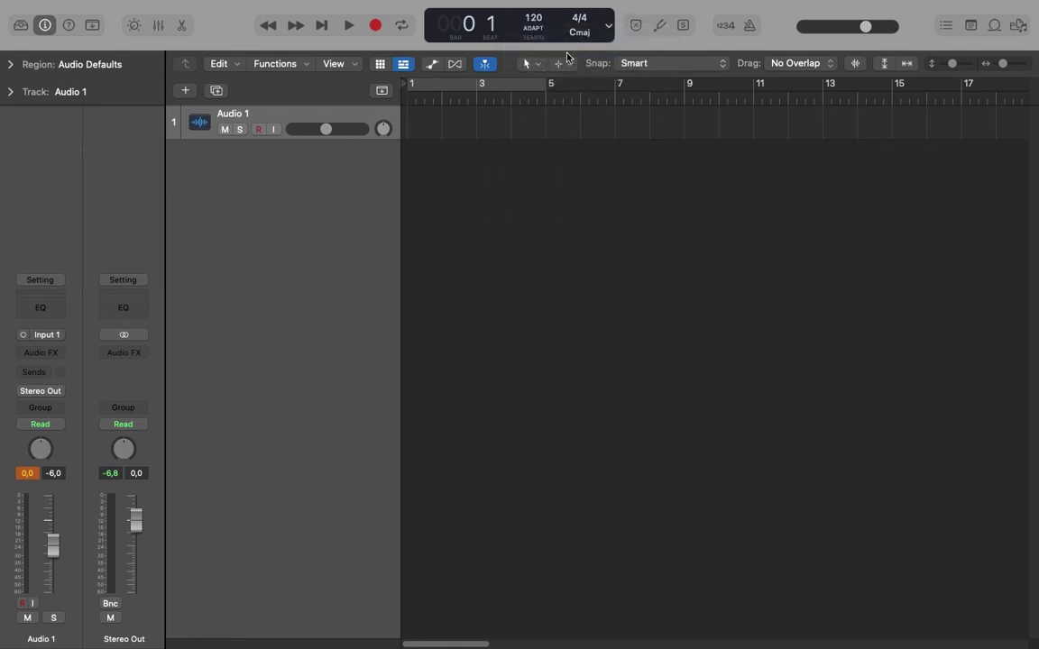
key(f)
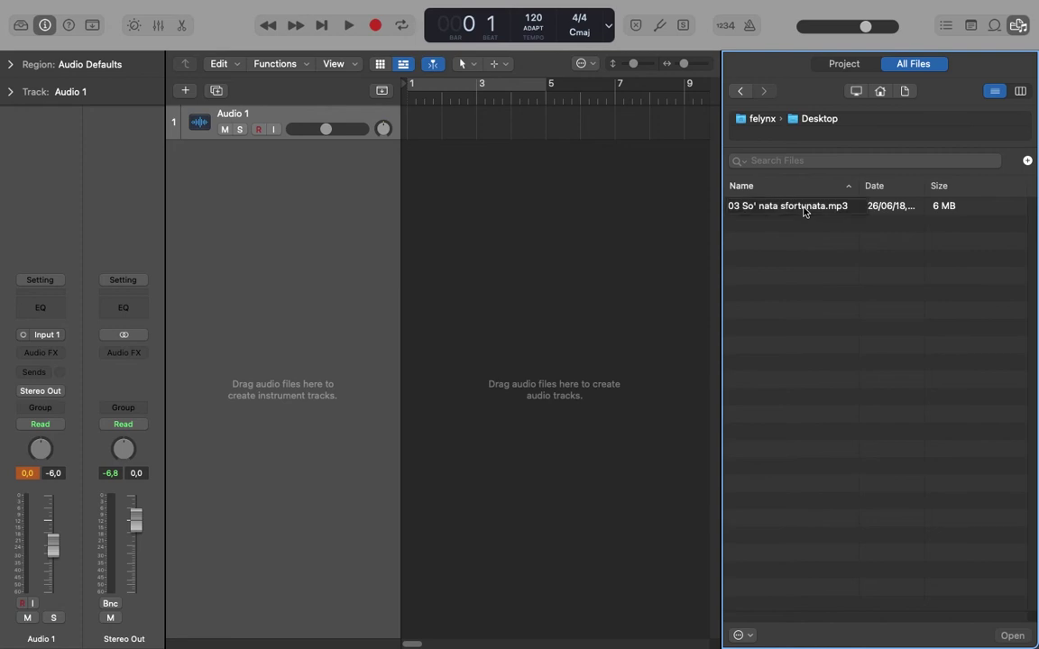
click(805, 209)
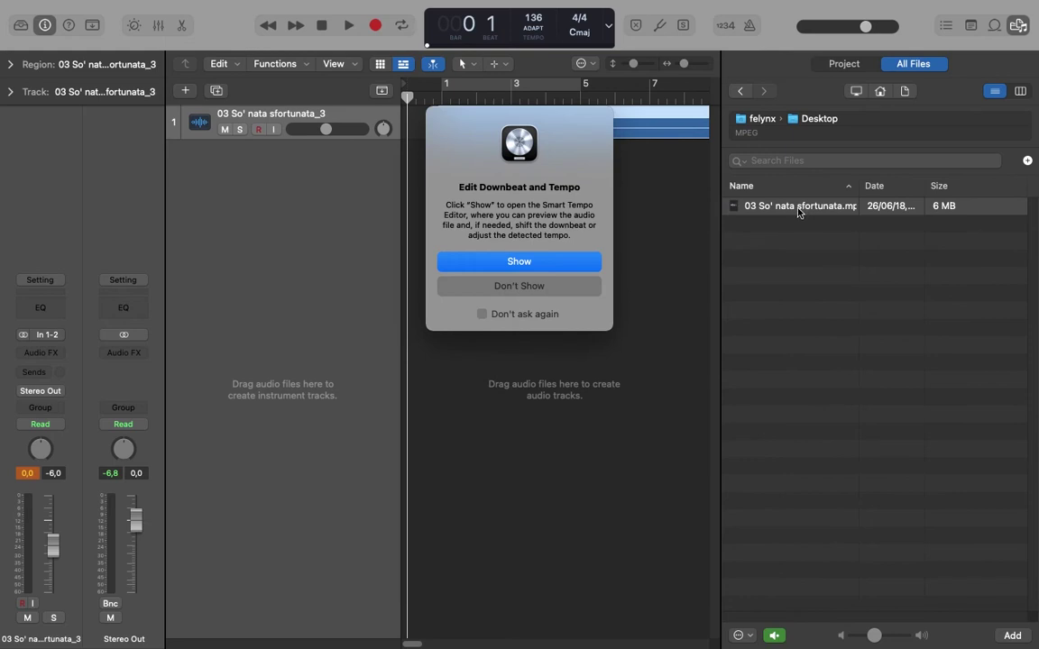
click(444, 261)
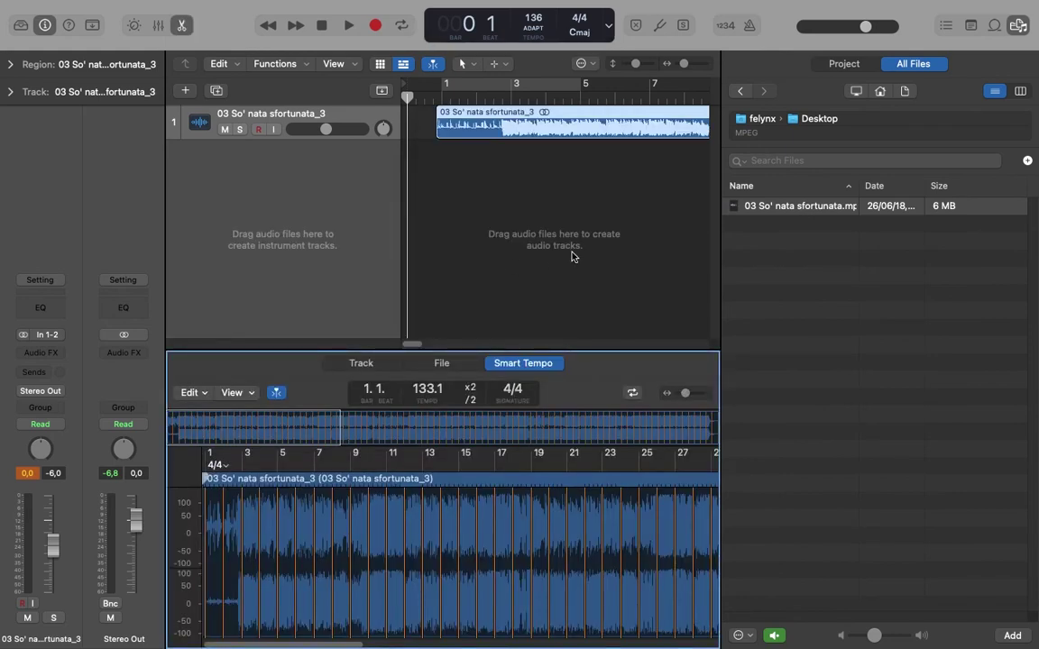
key(f)
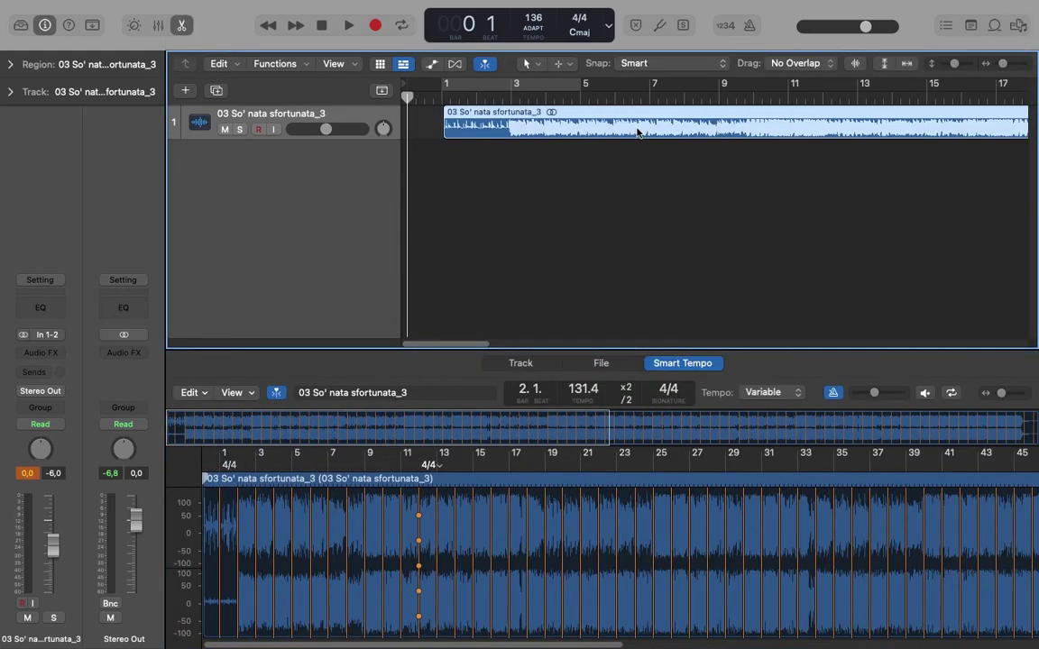
- Set Flex & Follow to On for the imported song region
click(11, 65)
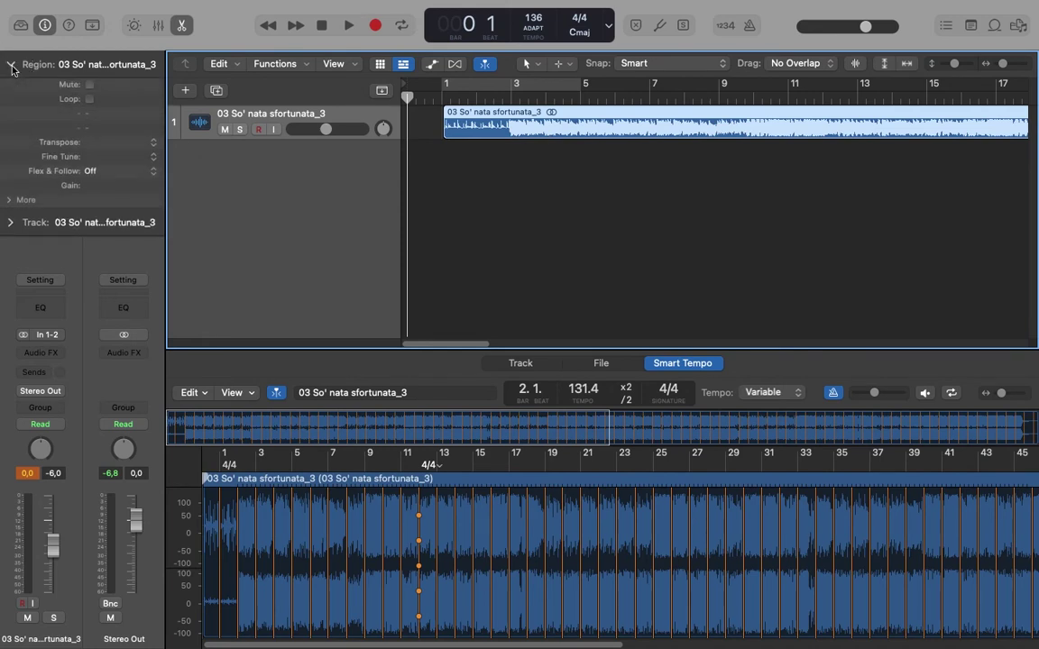
click(92, 172)
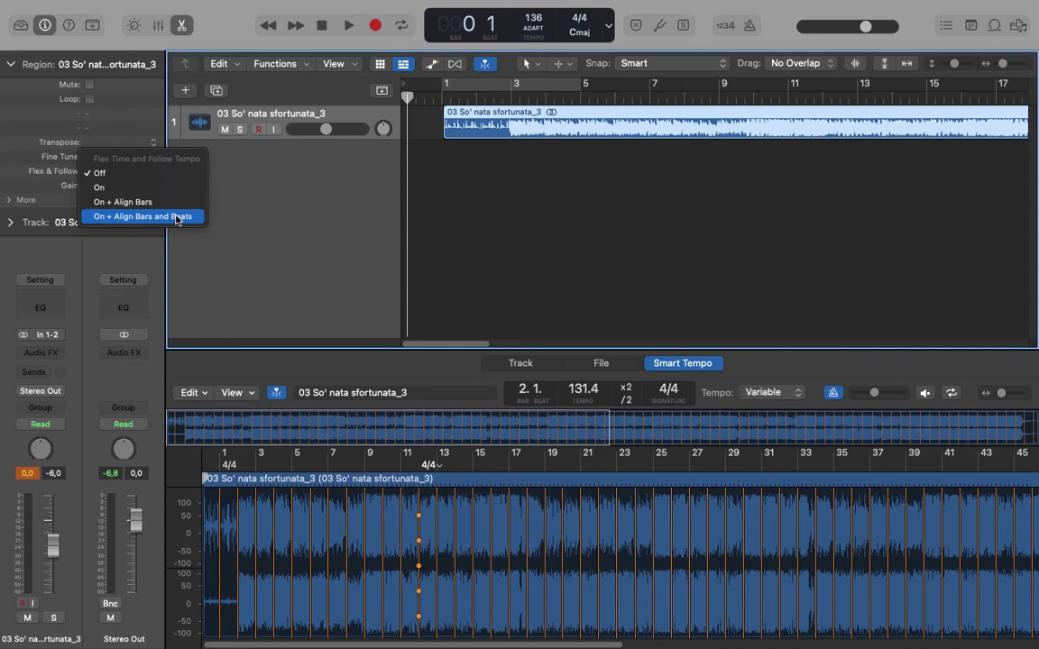
click(155, 191)
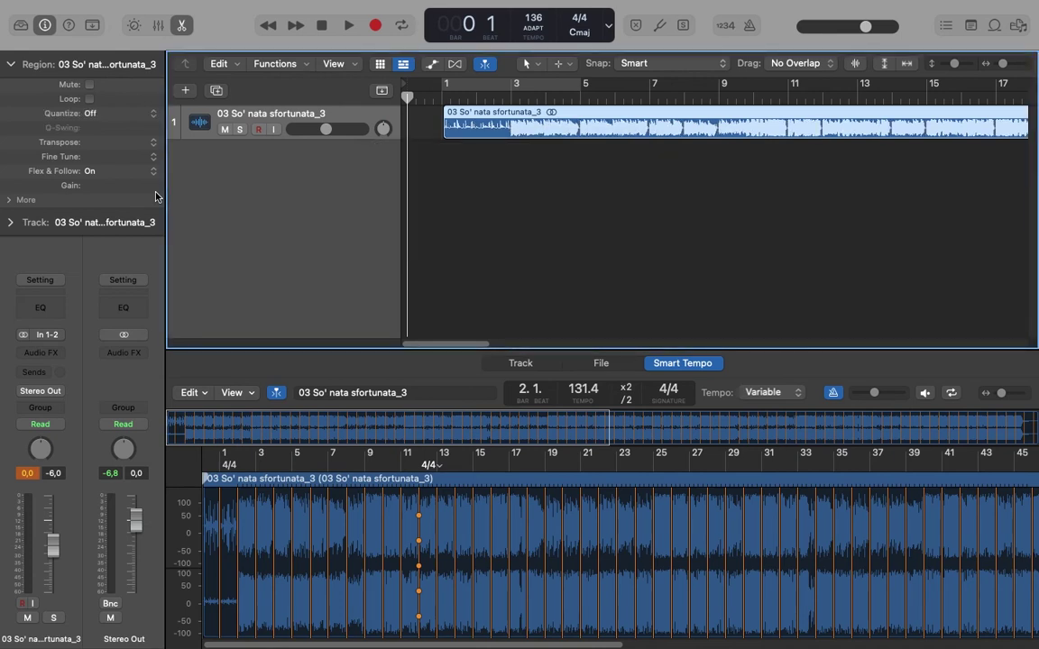
- Show the global Tempo track and create a new tempo set named "tempo fisso"
key(g)
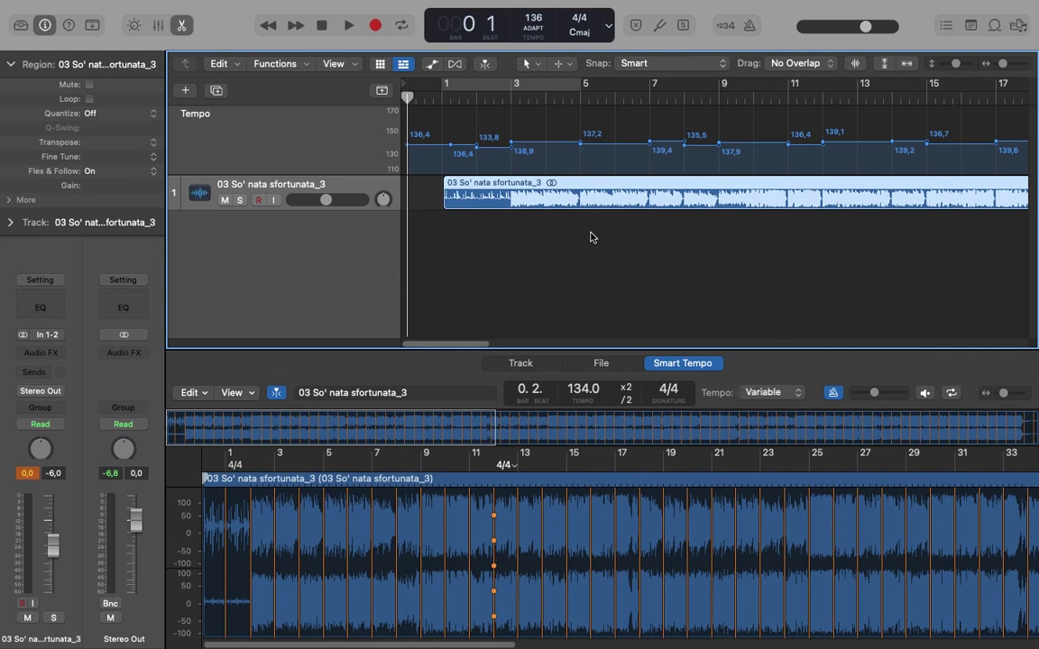
click(217, 115)
mouse_move(248, 137)
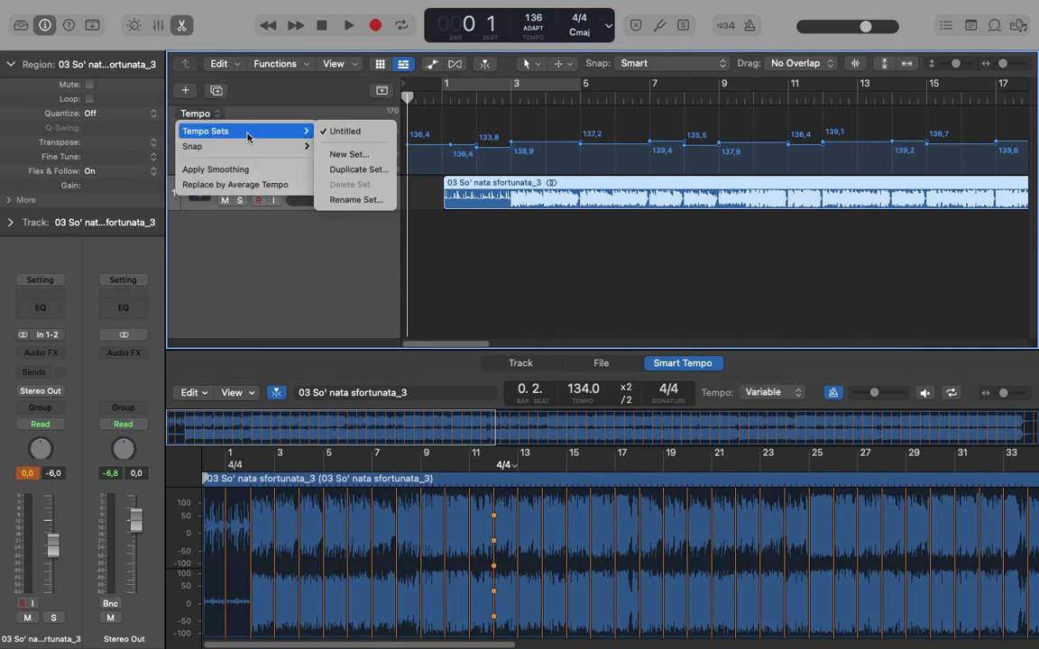
click(358, 157)
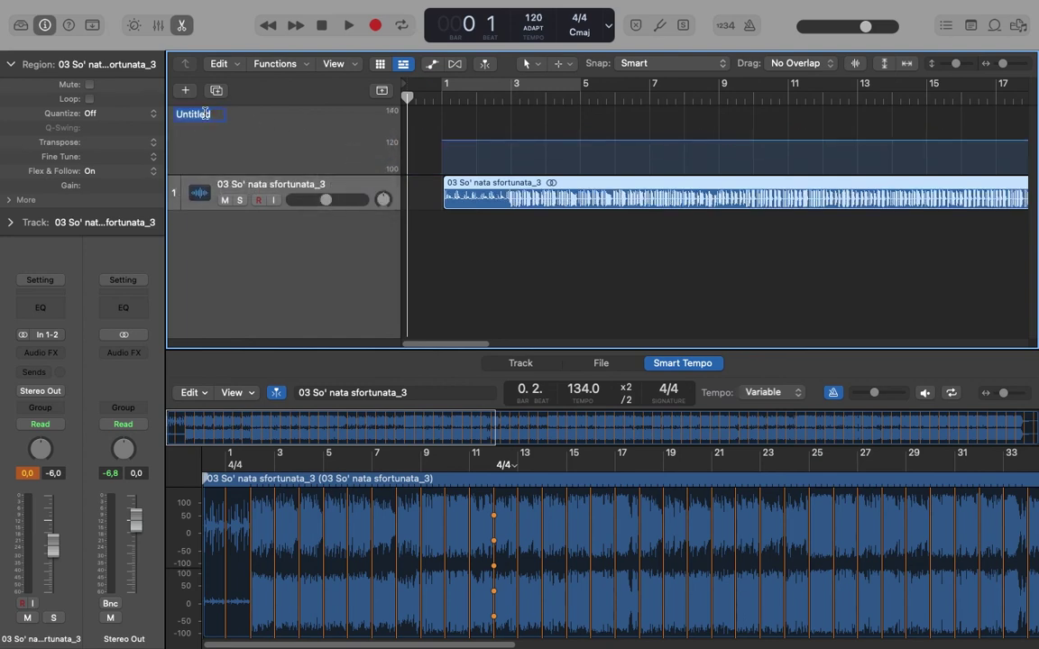
text(tempo fisso)
key(Return)
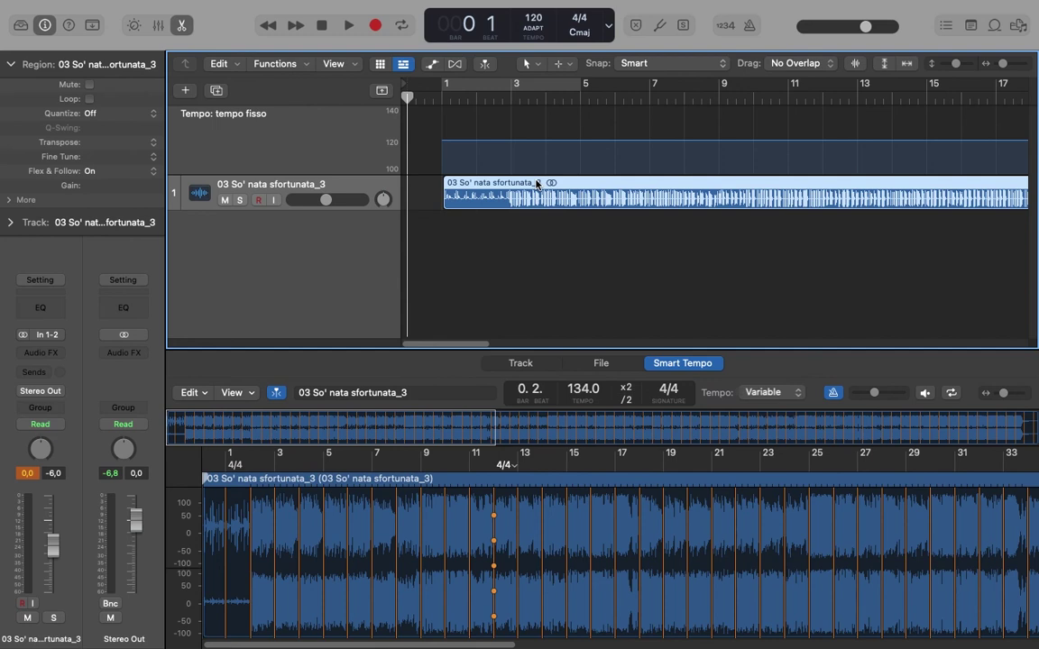
- Play the song with the fixed tempo set, trying project tempos of 130 and 150 BPM
key(space)
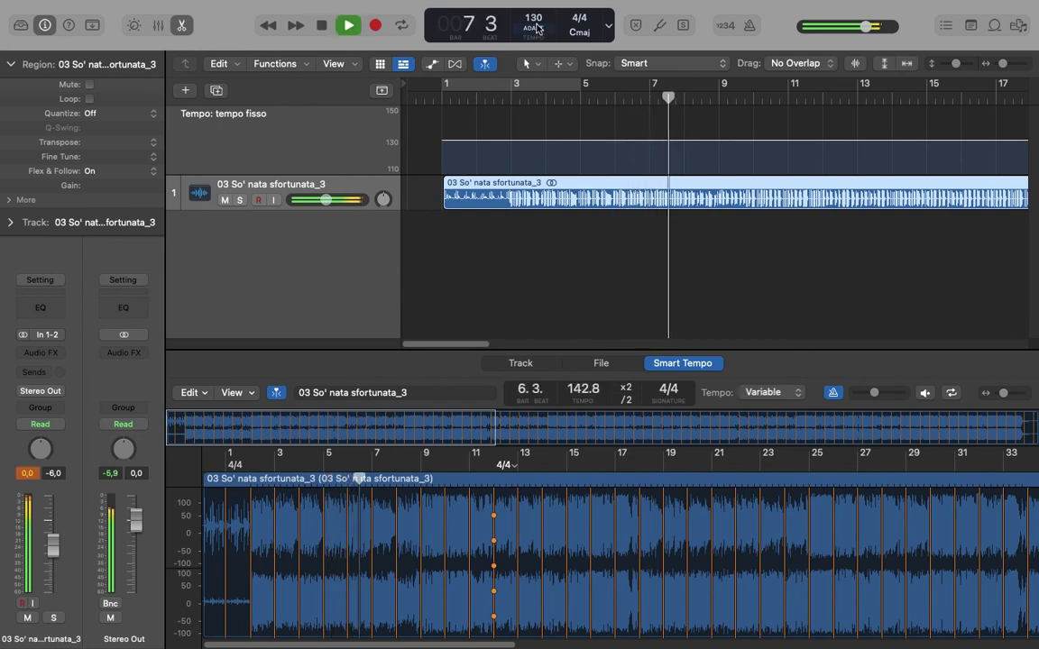
key(space)
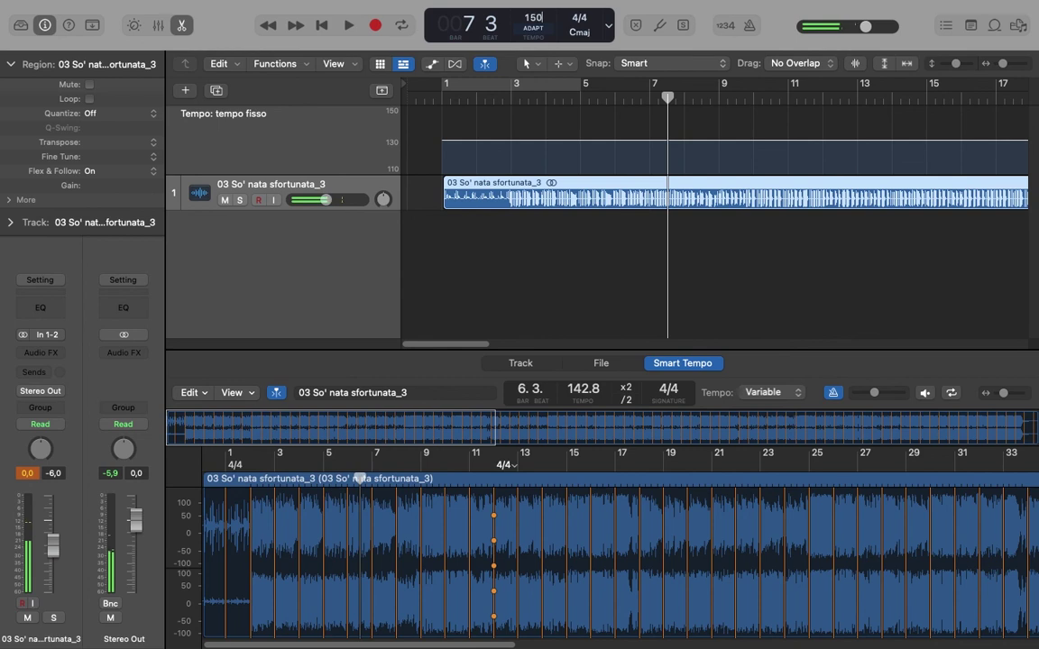
key(space)
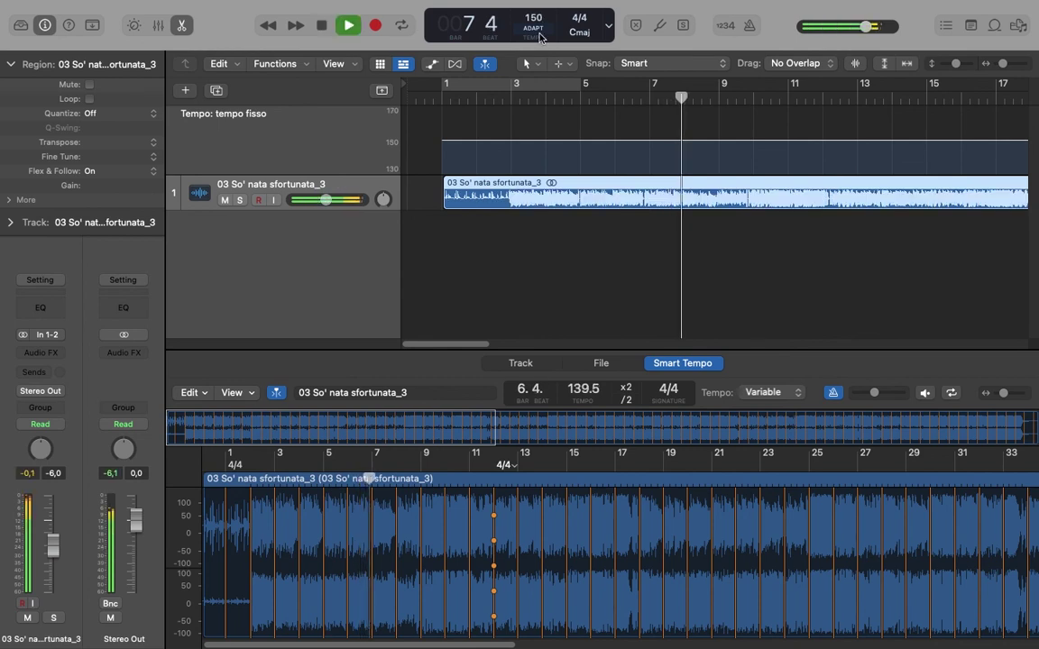